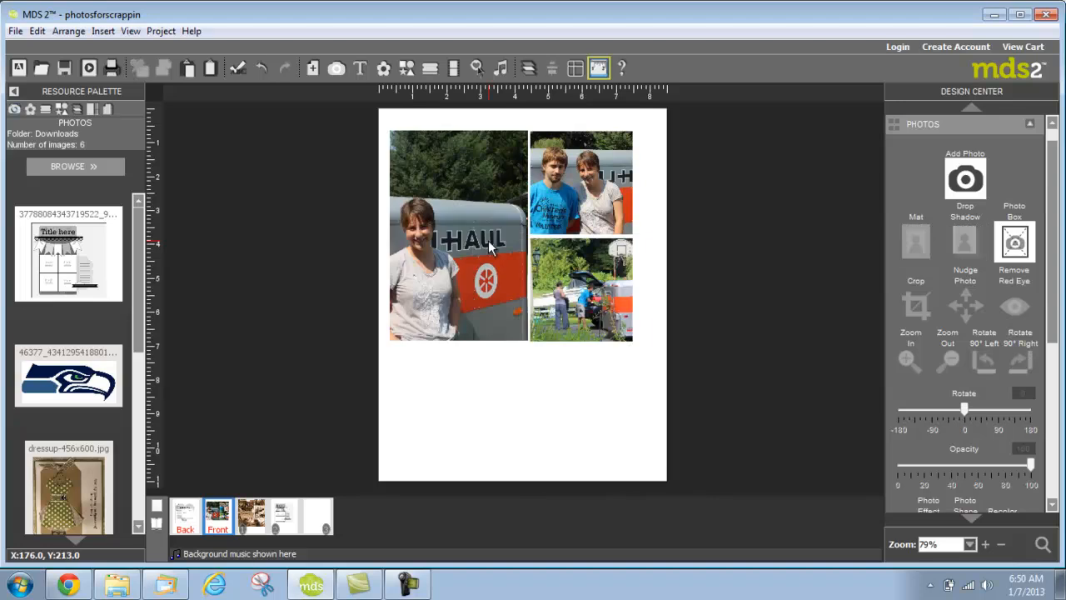
- Try replacing the lower small photo on the front page with the Seahawks logo, shifting its crop toward the beak, and undo the replacement
{"action": "left_click", "coordinate": [598, 288]}
{"action": "right_click", "coordinate": [598, 288]}
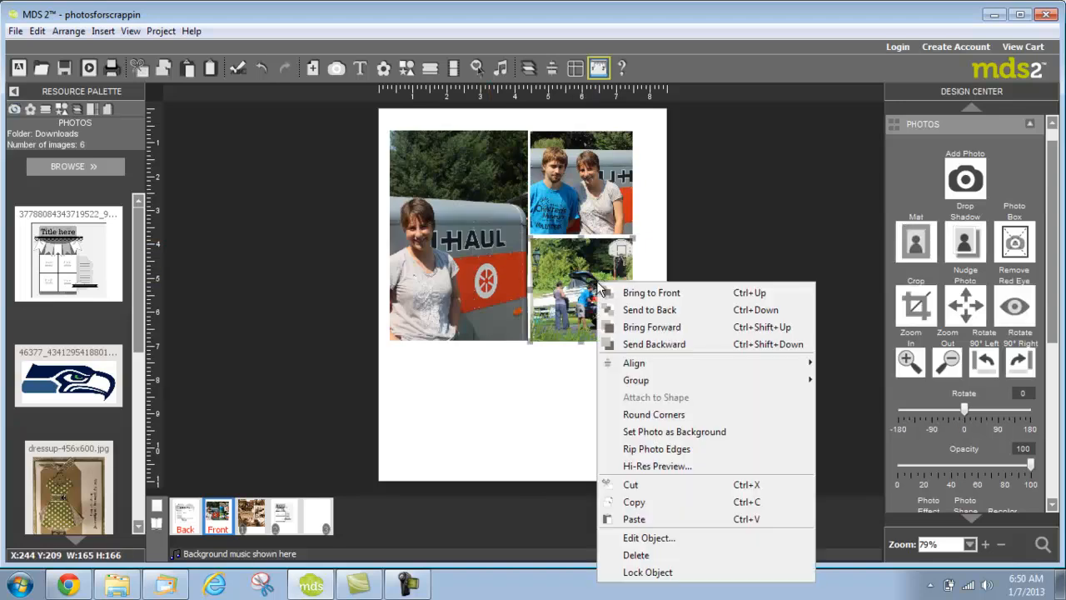
{"action": "left_click", "coordinate": [646, 556]}
{"action": "left_click_drag", "start_coordinate": [59, 376], "coordinate": [585, 293]}
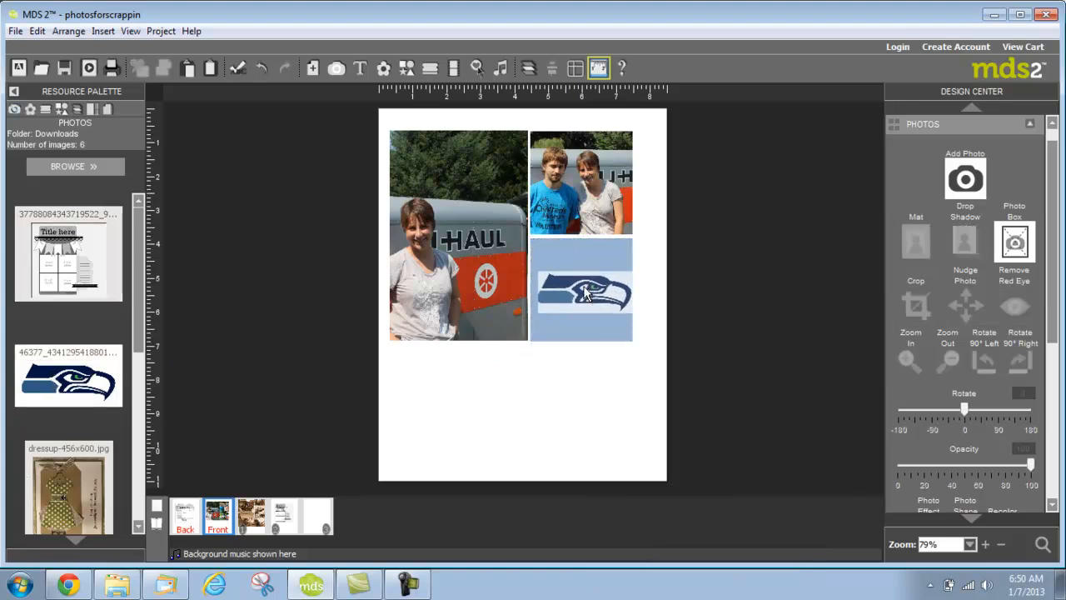
{"action": "left_click", "coordinate": [712, 328]}
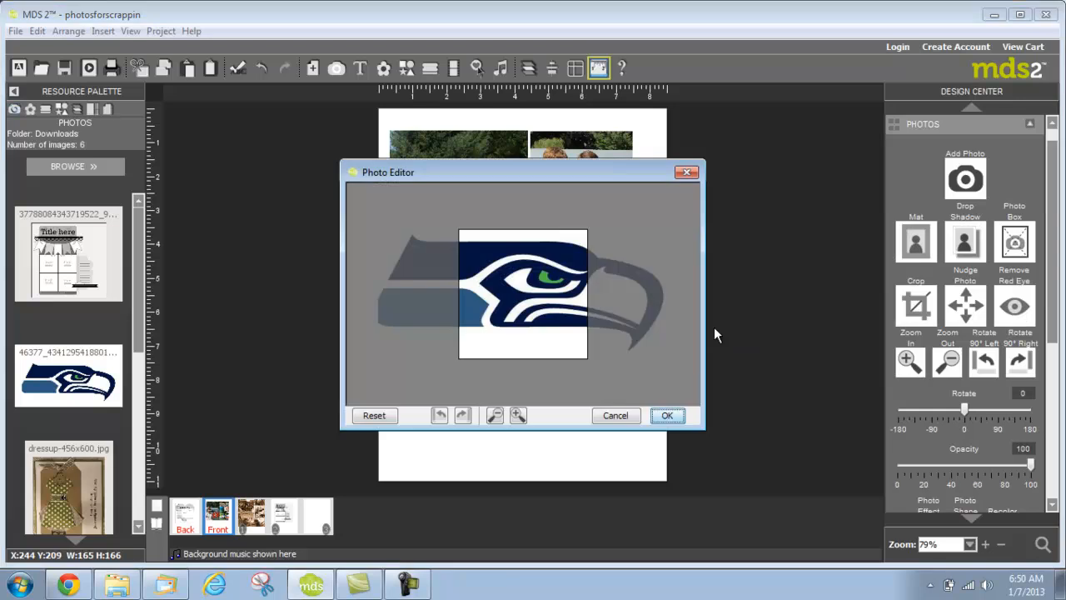
{"action": "left_click_drag", "start_coordinate": [550, 307], "coordinate": [589, 298]}
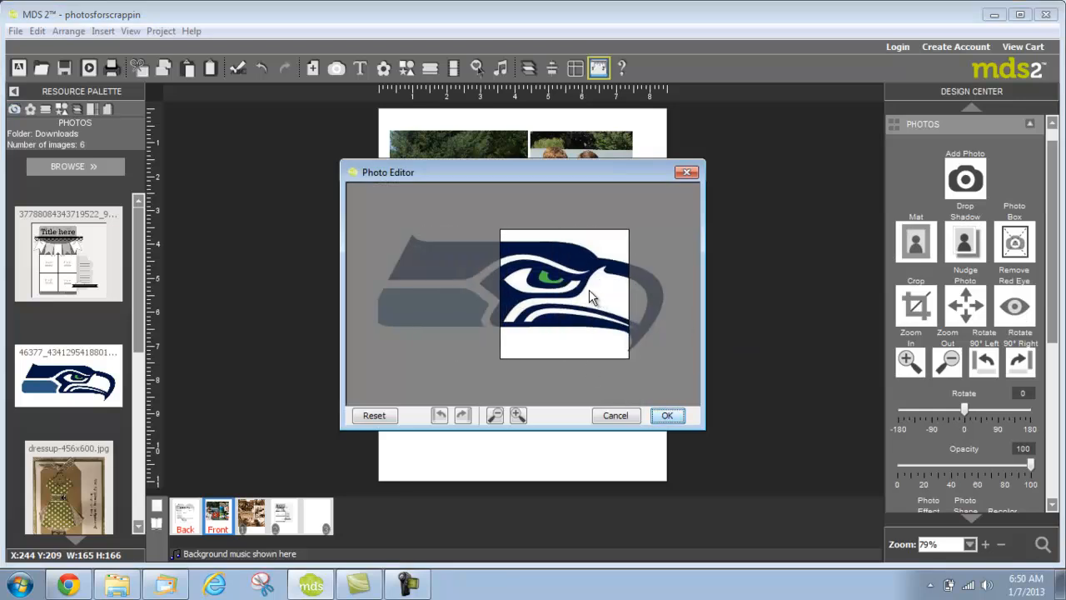
{"action": "left_click", "coordinate": [669, 415]}
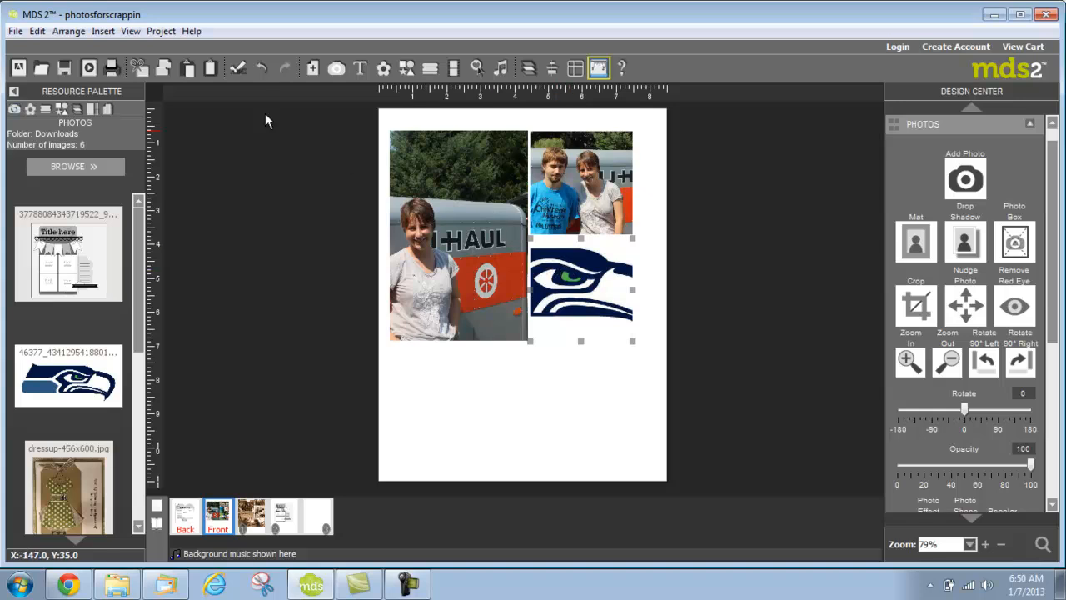
{"action": "left_click", "coordinate": [269, 72]}
{"action": "left_click", "coordinate": [269, 73]}
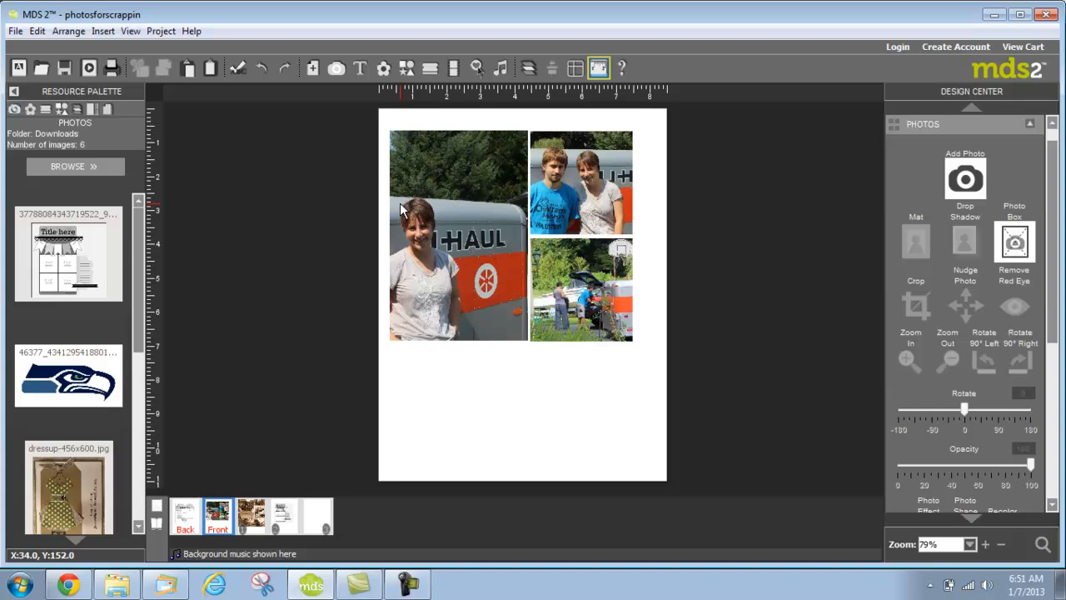
- Examine the photo effects available for the wide sepia photo at the bottom of the first inside page
{"action": "left_click", "coordinate": [248, 520]}
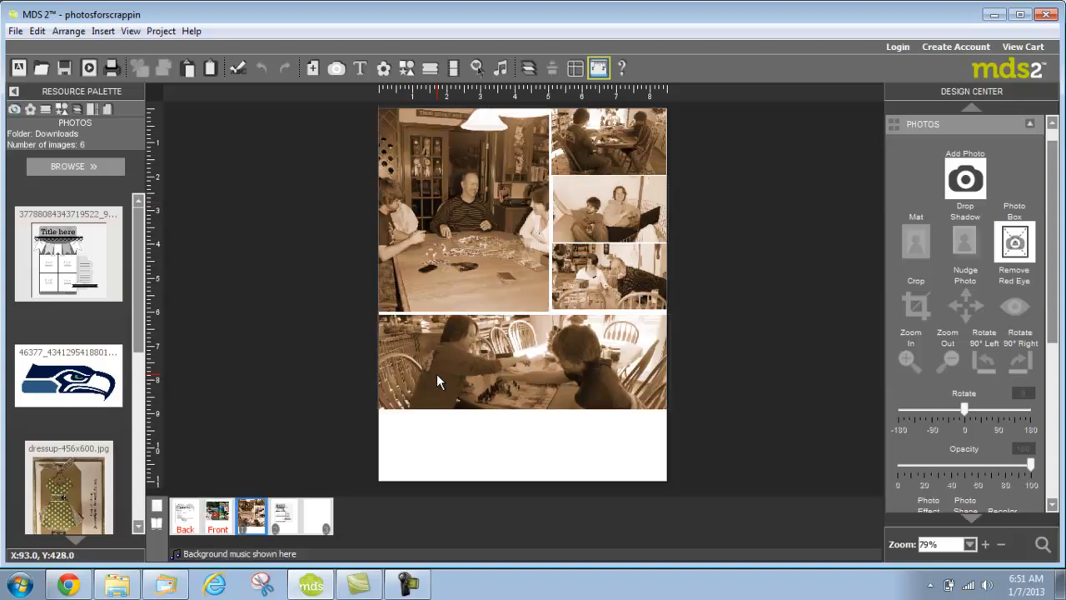
{"action": "left_click_drag", "start_coordinate": [1058, 300], "coordinate": [1060, 429]}
{"action": "left_click", "coordinate": [568, 377]}
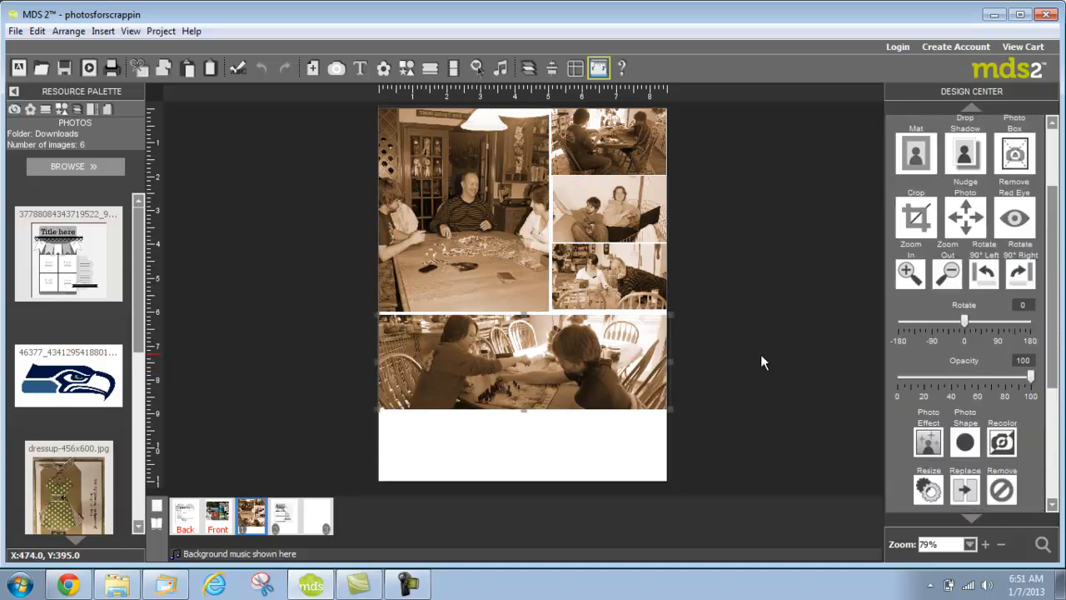
{"action": "left_click", "coordinate": [929, 442]}
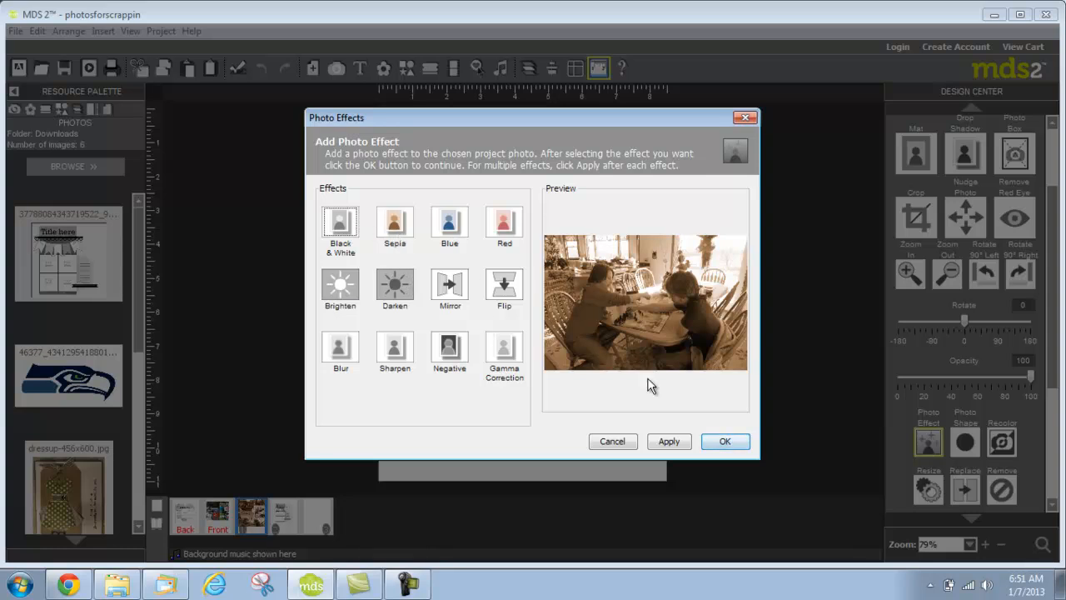
{"action": "left_click", "coordinate": [740, 442]}
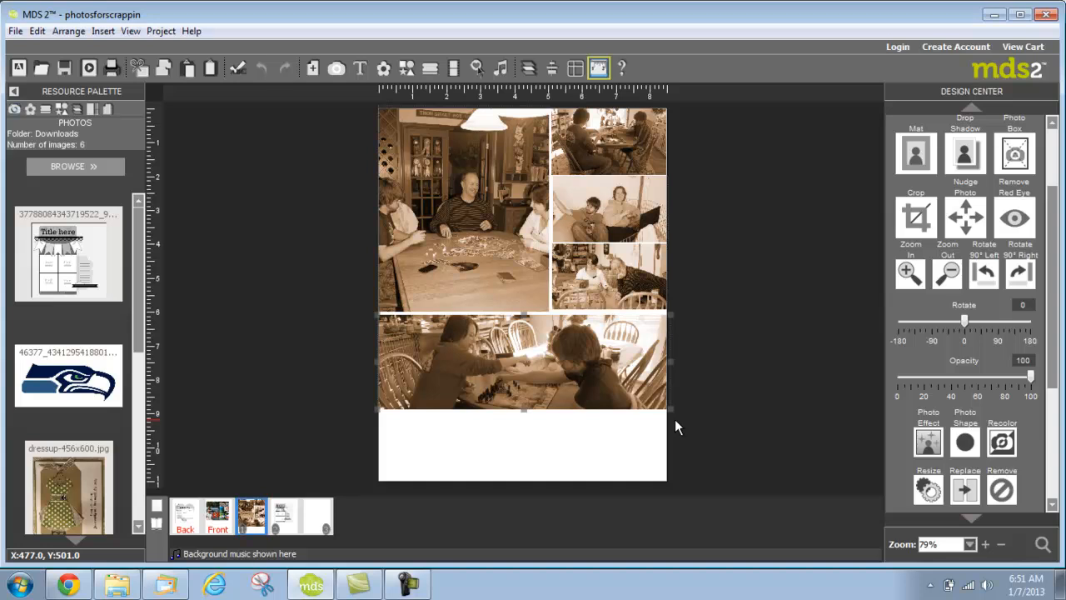
- Add a photo box to the blank last page, size it about 164 by 166, and place it near the page's upper left
{"action": "left_click", "coordinate": [284, 516]}
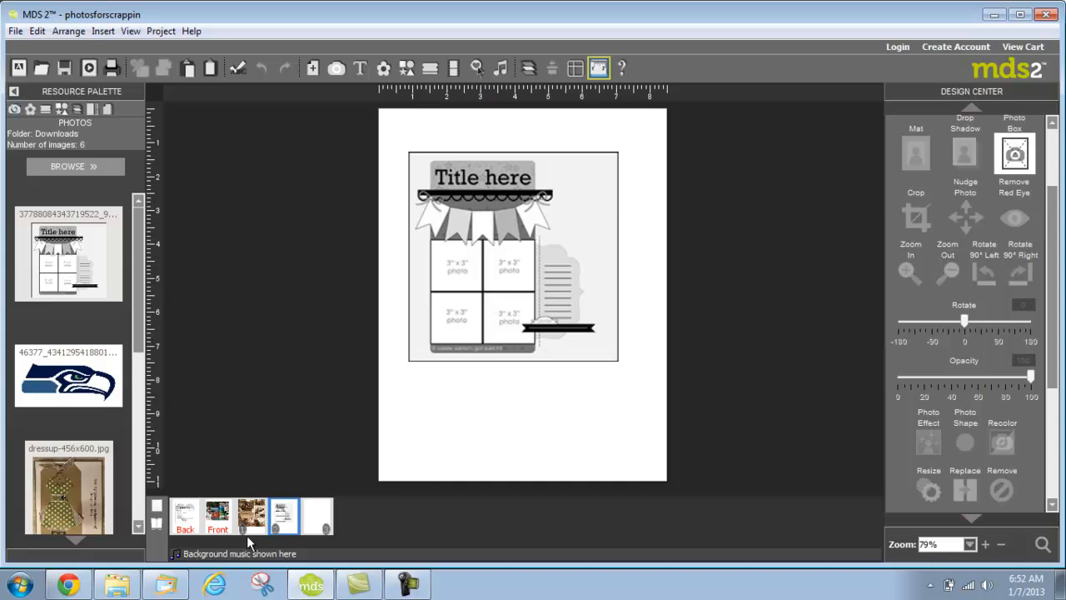
{"action": "left_click", "coordinate": [318, 511]}
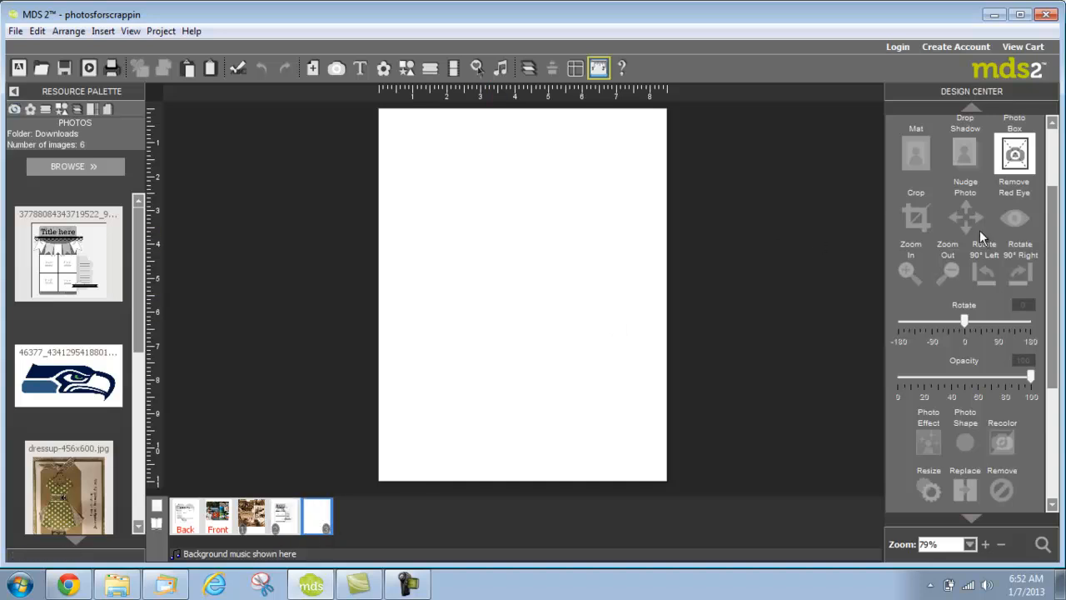
{"action": "left_click", "coordinate": [1015, 154]}
{"action": "left_click_drag", "start_coordinate": [540, 293], "coordinate": [482, 171]}
{"action": "left_click_drag", "start_coordinate": [428, 231], "coordinate": [425, 209]}
{"action": "left_click_drag", "start_coordinate": [445, 172], "coordinate": [473, 226]}
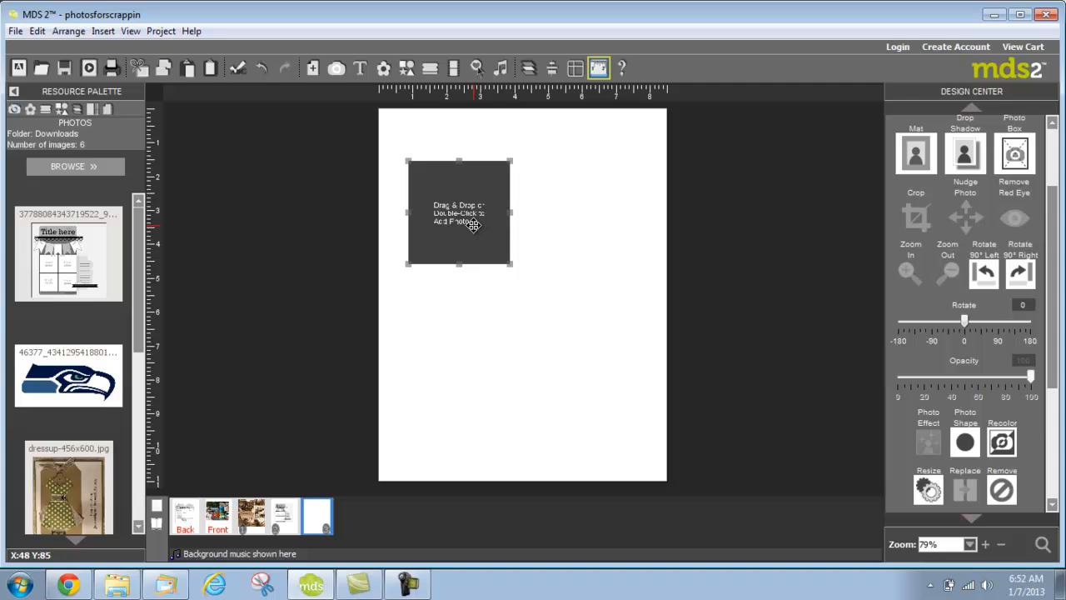
- Copy the photo box and place the duplicate directly to the right of the original with a narrow gap
{"action": "right_click", "coordinate": [473, 224]}
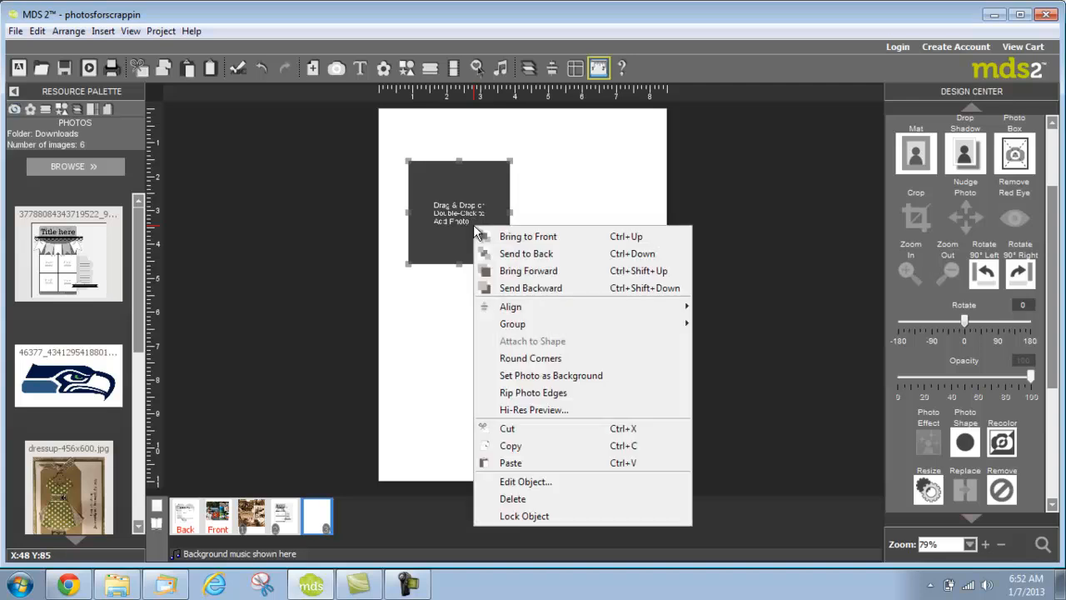
{"action": "left_click", "coordinate": [512, 448]}
{"action": "right_click", "coordinate": [508, 358]}
{"action": "left_click", "coordinate": [516, 361]}
{"action": "left_click_drag", "start_coordinate": [528, 197], "coordinate": [597, 197]}
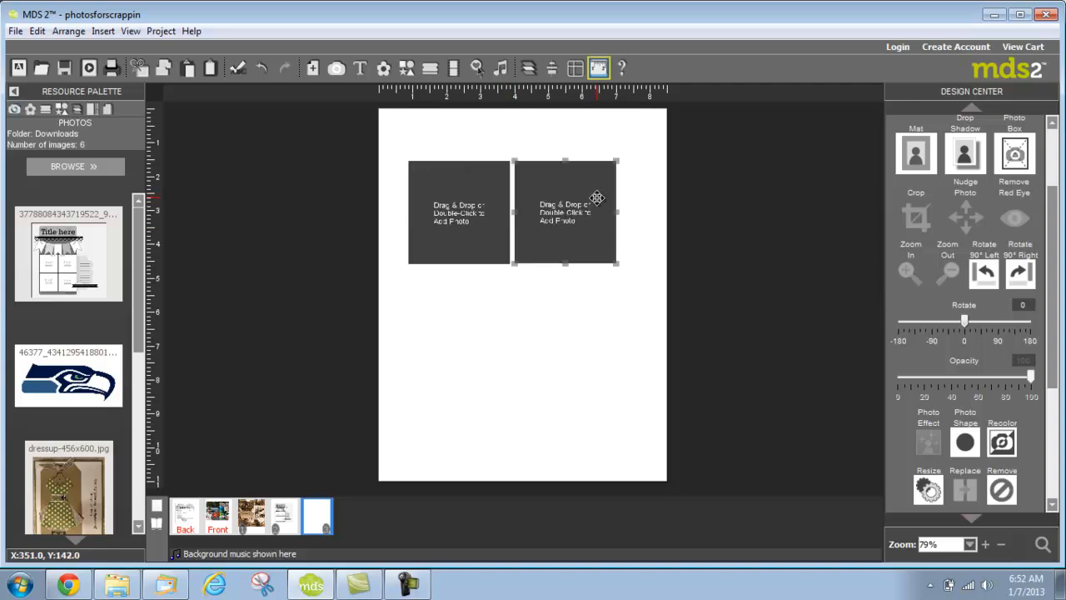
- Paste two more photo boxes and place them below the first pair to form a two-by-two grid
{"action": "right_click", "coordinate": [571, 306]}
{"action": "left_click", "coordinate": [603, 315]}
{"action": "left_click_drag", "start_coordinate": [475, 202], "coordinate": [470, 308]}
{"action": "right_click", "coordinate": [592, 331]}
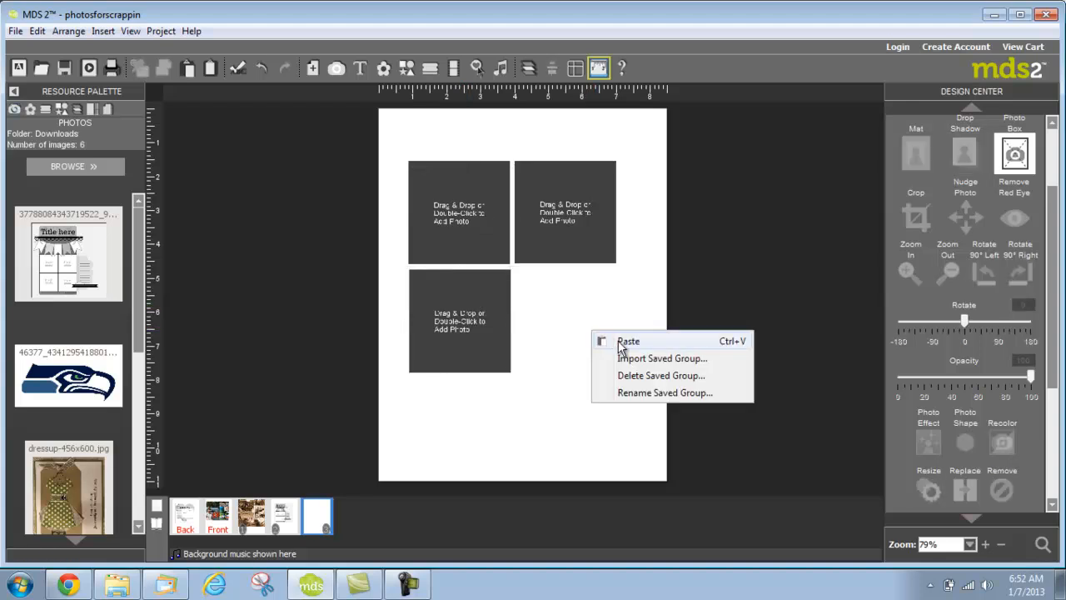
{"action": "left_click", "coordinate": [628, 341]}
{"action": "left_click_drag", "start_coordinate": [485, 226], "coordinate": [588, 333]}
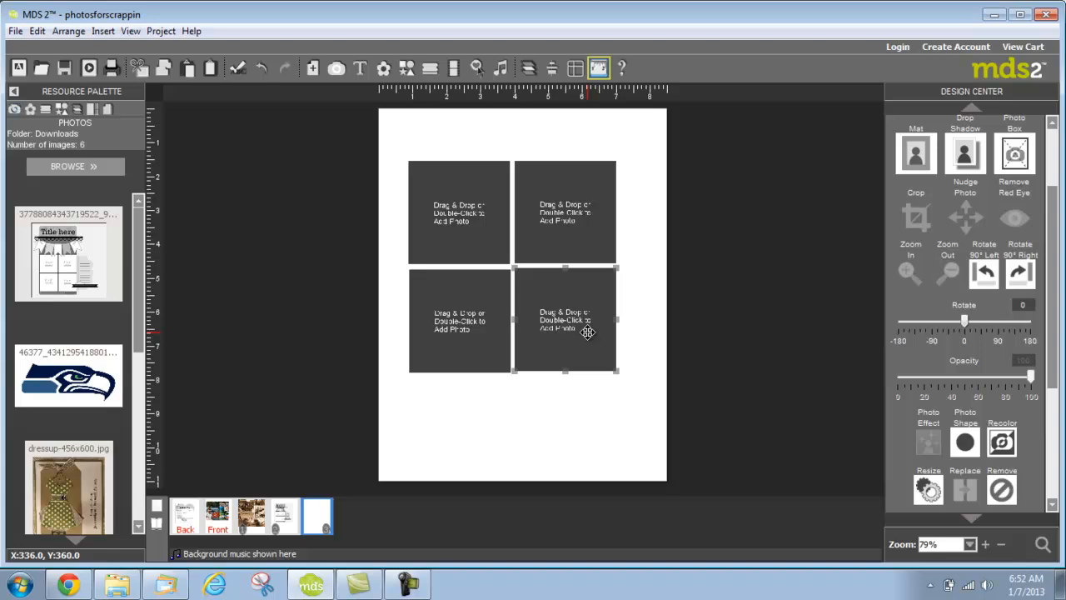
- Try spacing all four photo boxes evenly in the horizontal direction, and undo the spacing
{"action": "left_click", "coordinate": [450, 214]}
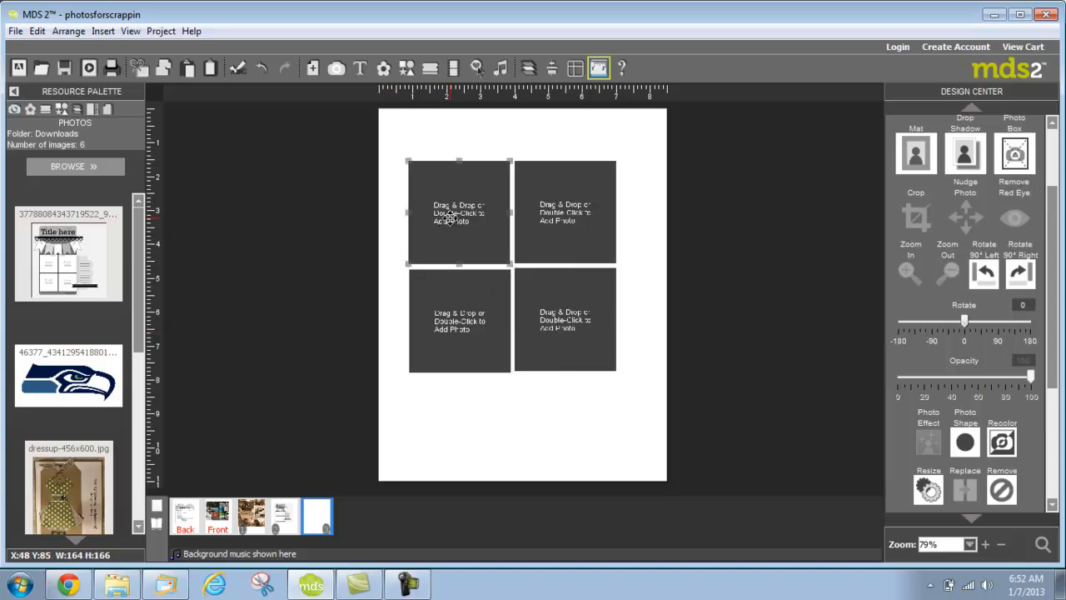
{"action": "left_click", "coordinate": [538, 187], "text": "shift"}
{"action": "left_click", "coordinate": [490, 321], "text": "shift"}
{"action": "left_click", "coordinate": [542, 306], "text": "shift"}
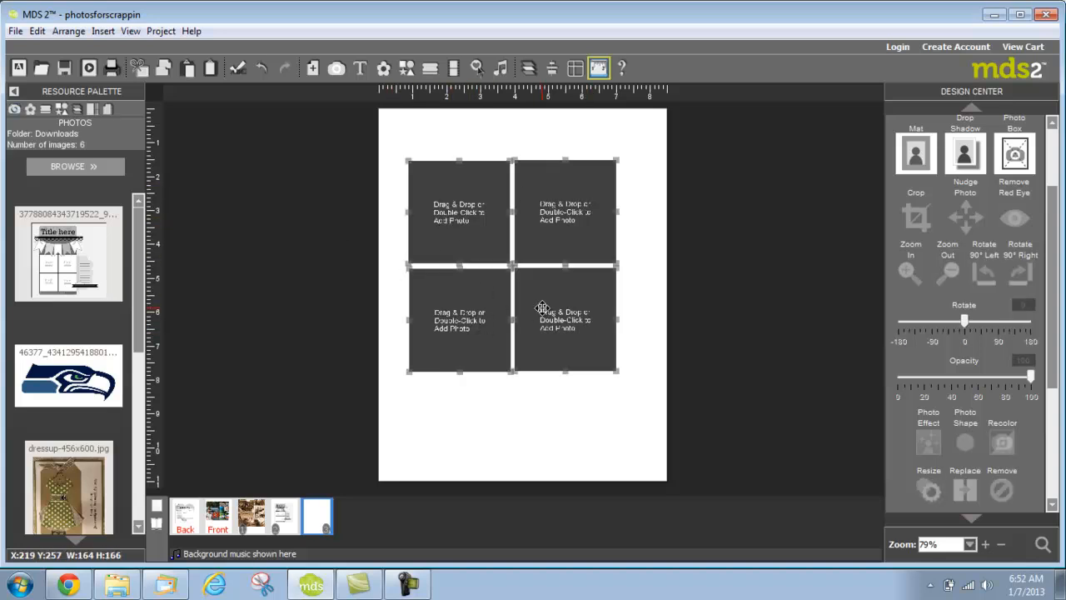
{"action": "left_click", "coordinate": [68, 31]}
{"action": "mouse_move", "coordinate": [82, 73]}
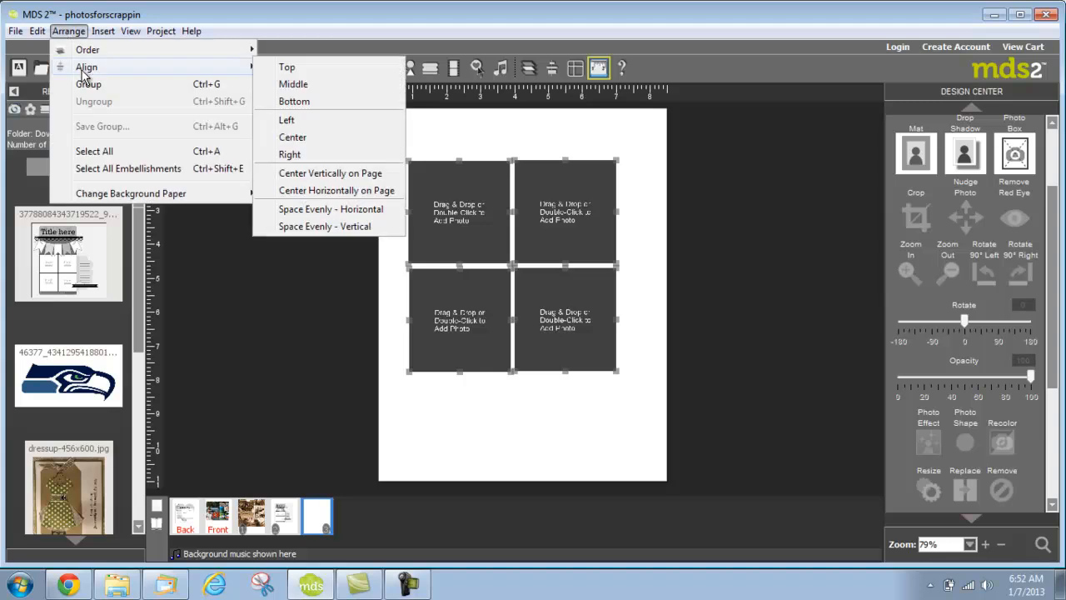
{"action": "left_click", "coordinate": [323, 213]}
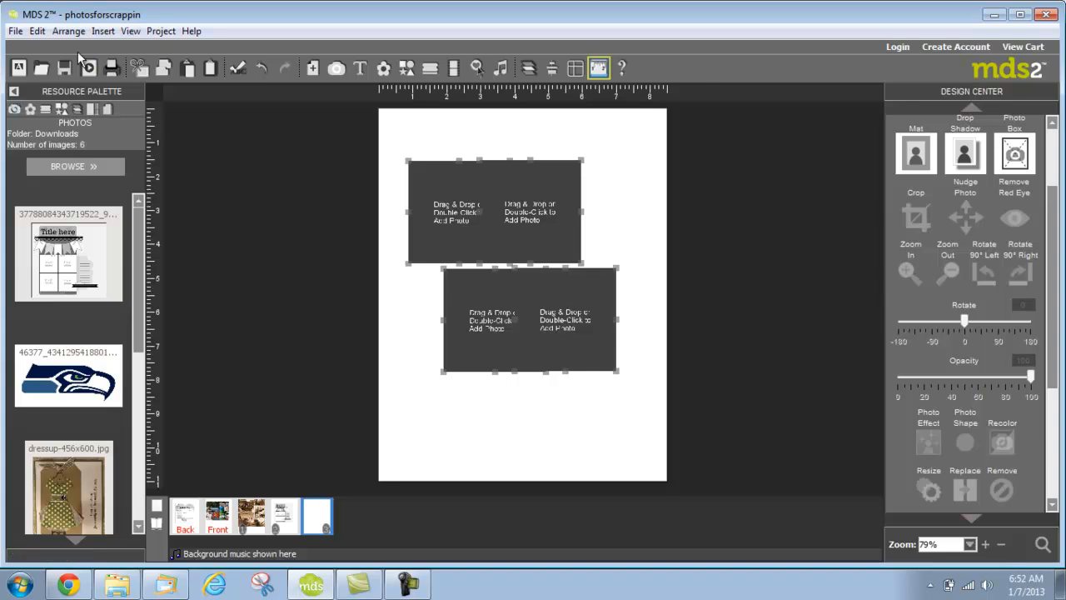
{"action": "left_click", "coordinate": [262, 68]}
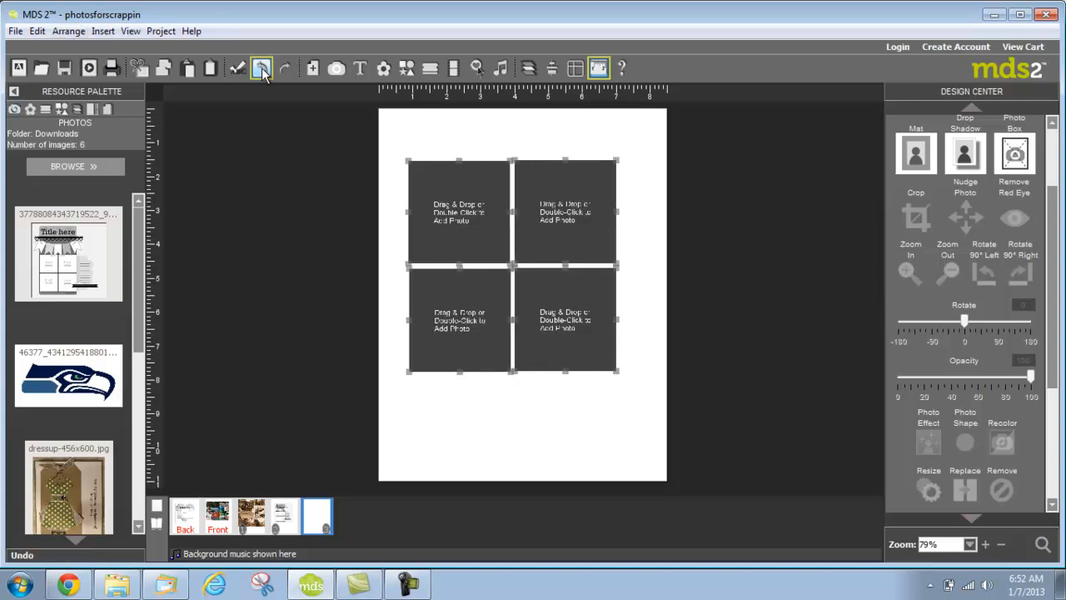
- Try aligning all four selected photo boxes to the right, and undo the alignment
{"action": "left_click", "coordinate": [68, 31]}
{"action": "mouse_move", "coordinate": [86, 68]}
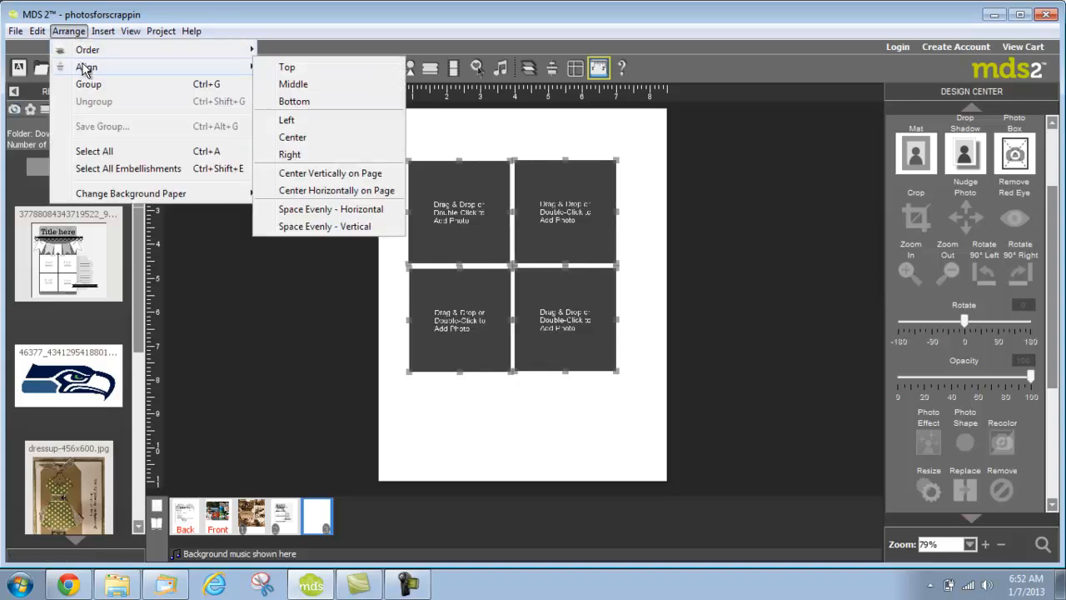
{"action": "left_click", "coordinate": [320, 156]}
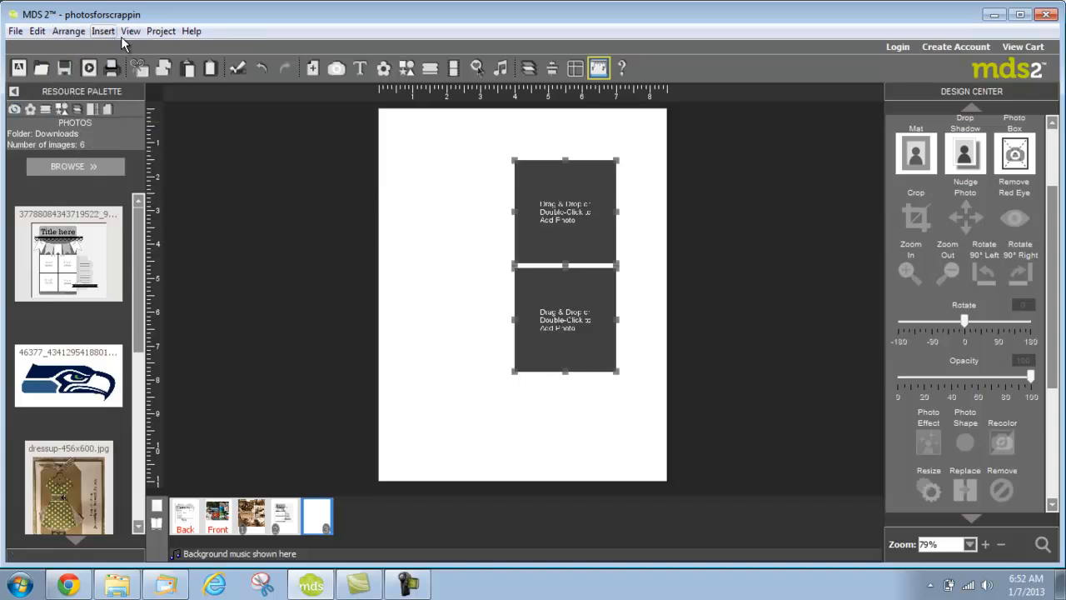
{"action": "left_click", "coordinate": [261, 68]}
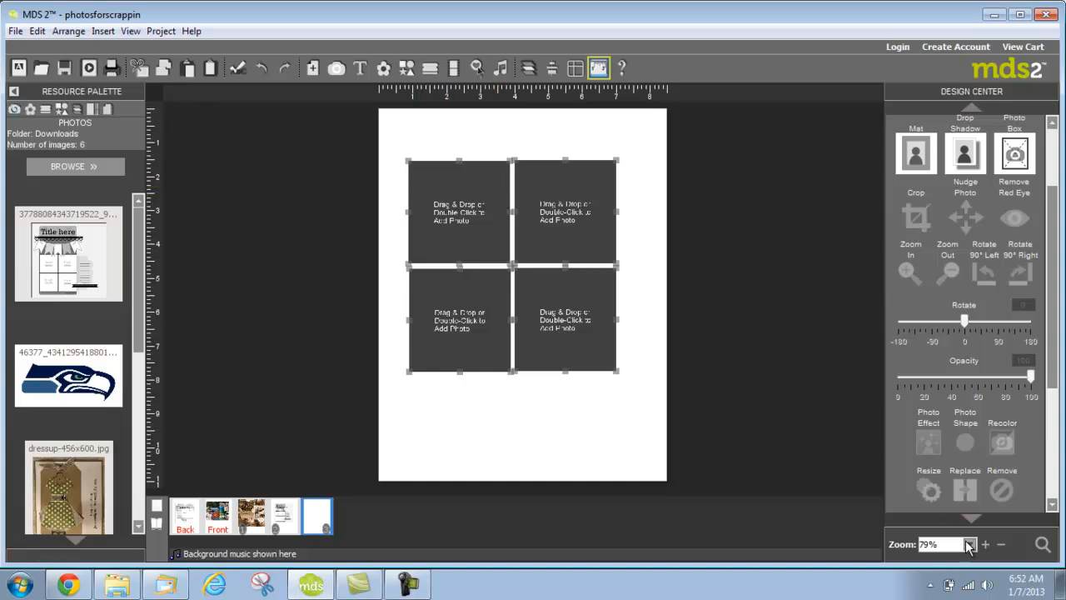
- Examine the gaps and edge alignment between the four photo boxes at 200% zoom, and return to 79%
{"action": "left_click", "coordinate": [969, 546]}
{"action": "left_click", "coordinate": [938, 493]}
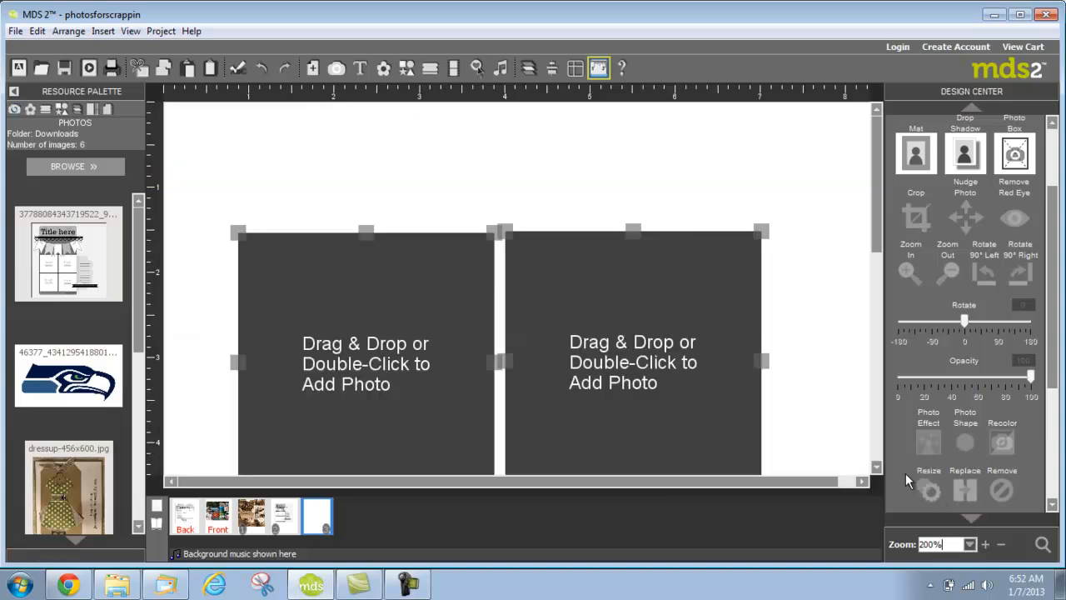
{"action": "left_click", "coordinate": [707, 145]}
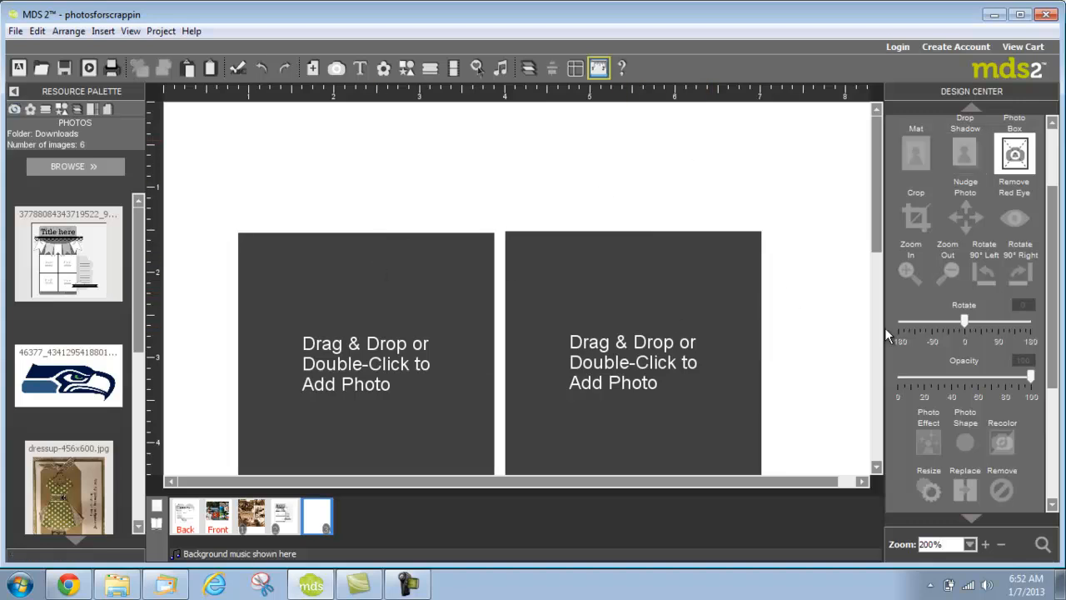
{"action": "left_click_drag", "start_coordinate": [878, 193], "coordinate": [881, 263]}
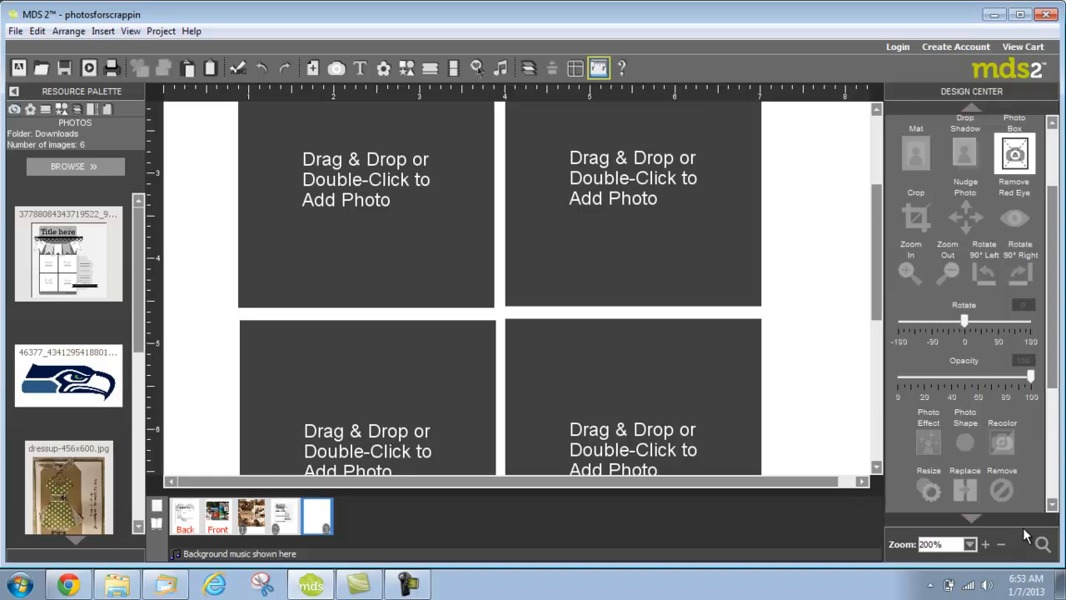
{"action": "left_click", "coordinate": [971, 544]}
{"action": "left_click", "coordinate": [946, 530]}
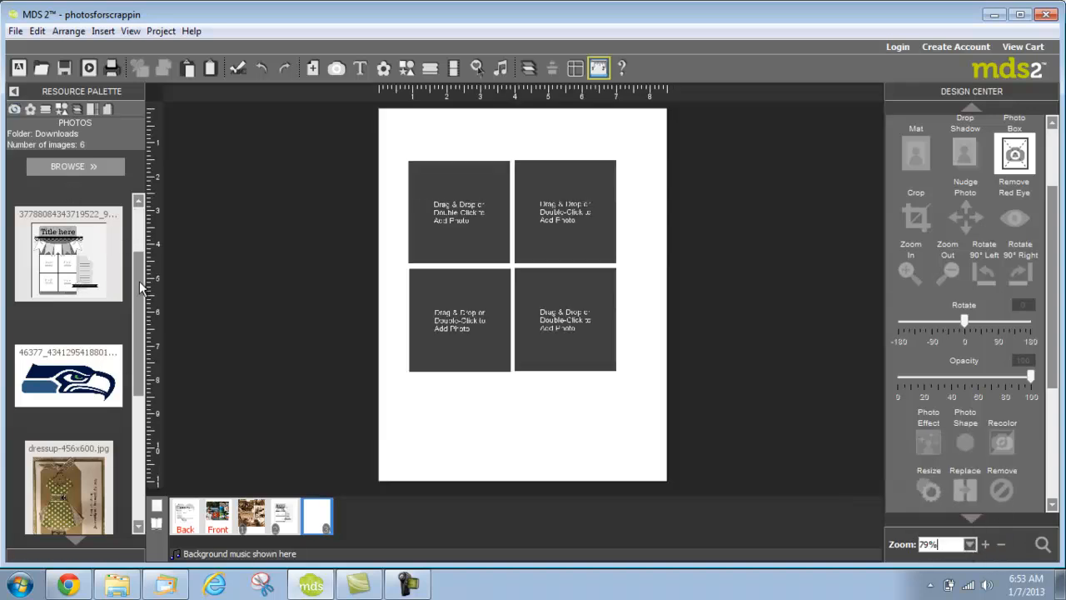
- Load the photos from the 100CANON folder inside DCIM on the SD (F:) card into the resource palette
{"action": "left_click", "coordinate": [134, 386]}
{"action": "left_click_drag", "start_coordinate": [134, 389], "coordinate": [101, 185]}
{"action": "left_click", "coordinate": [80, 170]}
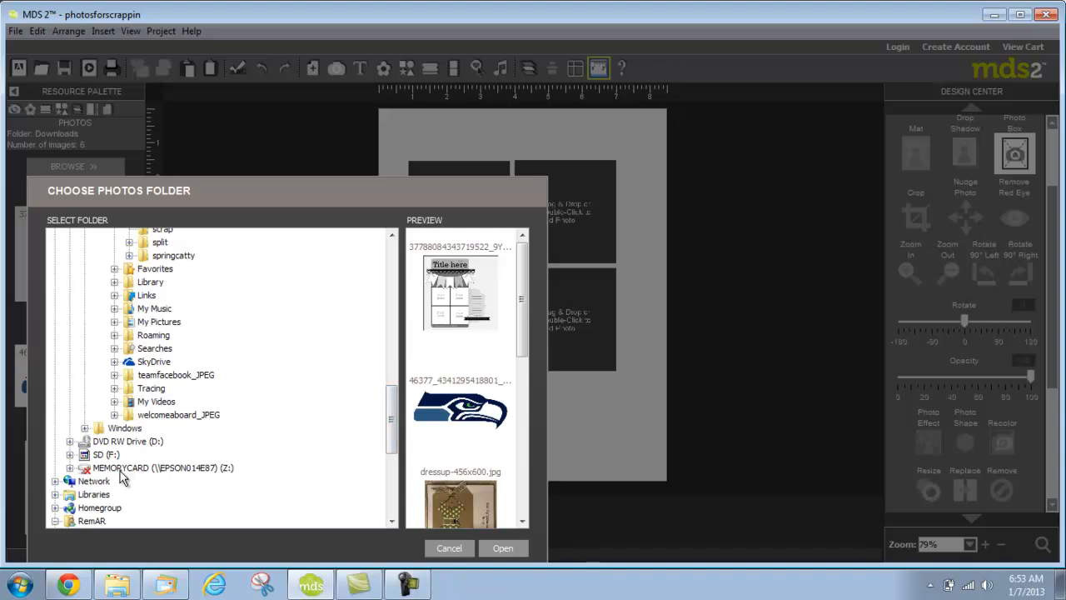
{"action": "left_click", "coordinate": [104, 455]}
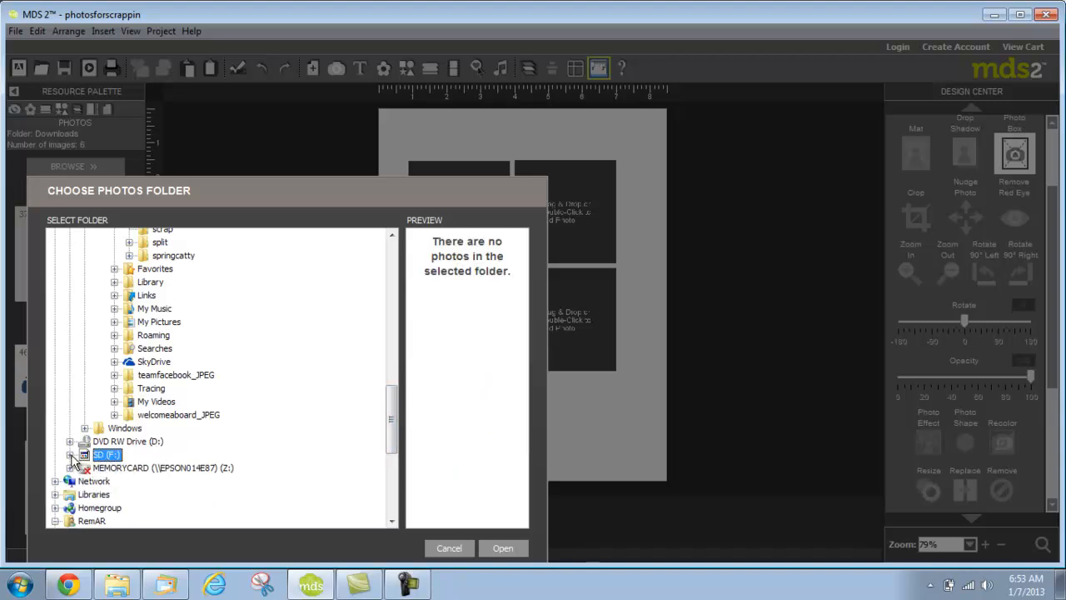
{"action": "left_click", "coordinate": [70, 455]}
{"action": "left_click", "coordinate": [119, 468]}
{"action": "double_click", "coordinate": [118, 469]}
{"action": "left_click", "coordinate": [85, 468]}
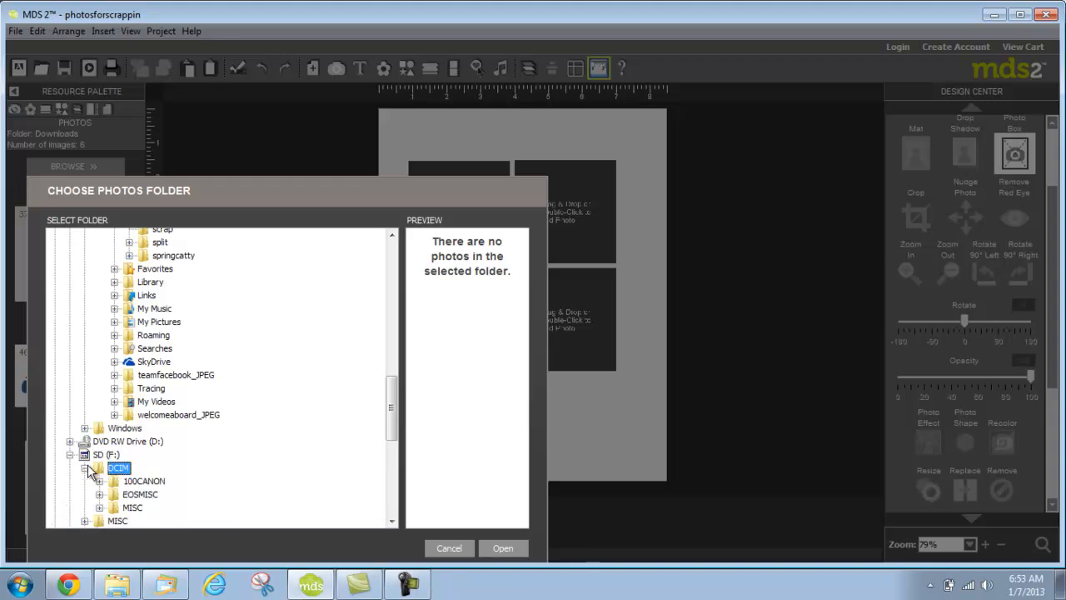
{"action": "left_click", "coordinate": [131, 480]}
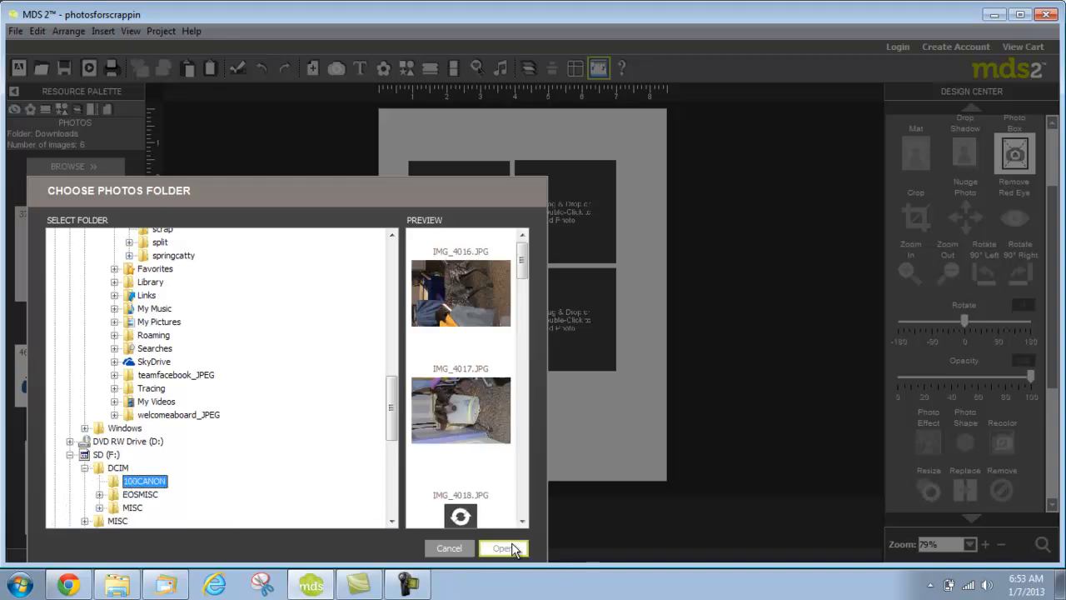
{"action": "left_click", "coordinate": [505, 545]}
- Place IMG_4017.JPG in the upper-left photo box and rotate it 90° clockwise so the dog stands upright
{"action": "left_click_drag", "start_coordinate": [87, 384], "coordinate": [455, 212]}
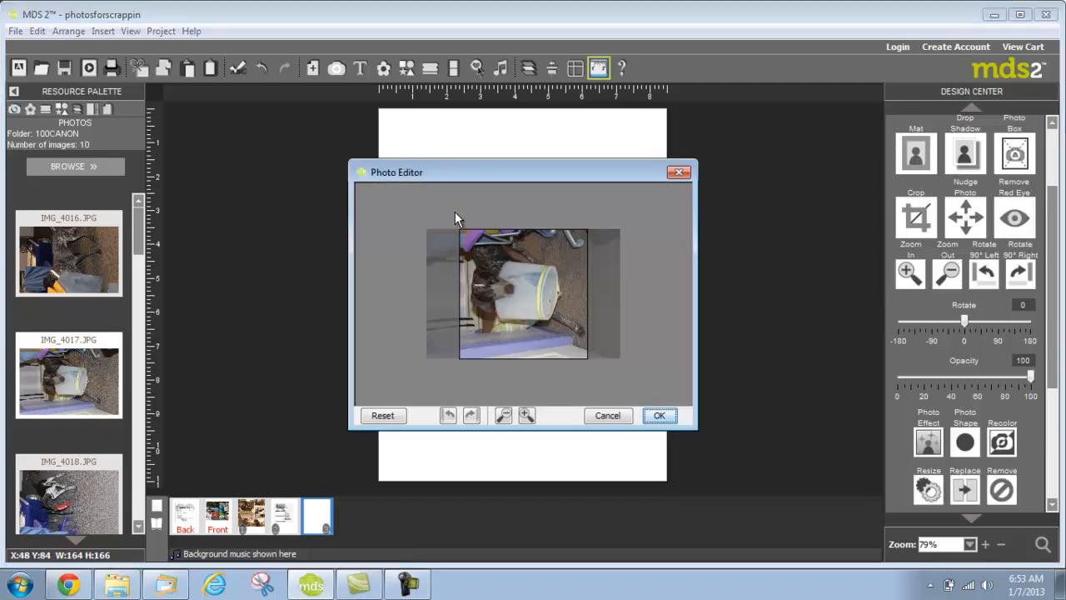
{"action": "left_click", "coordinate": [472, 415]}
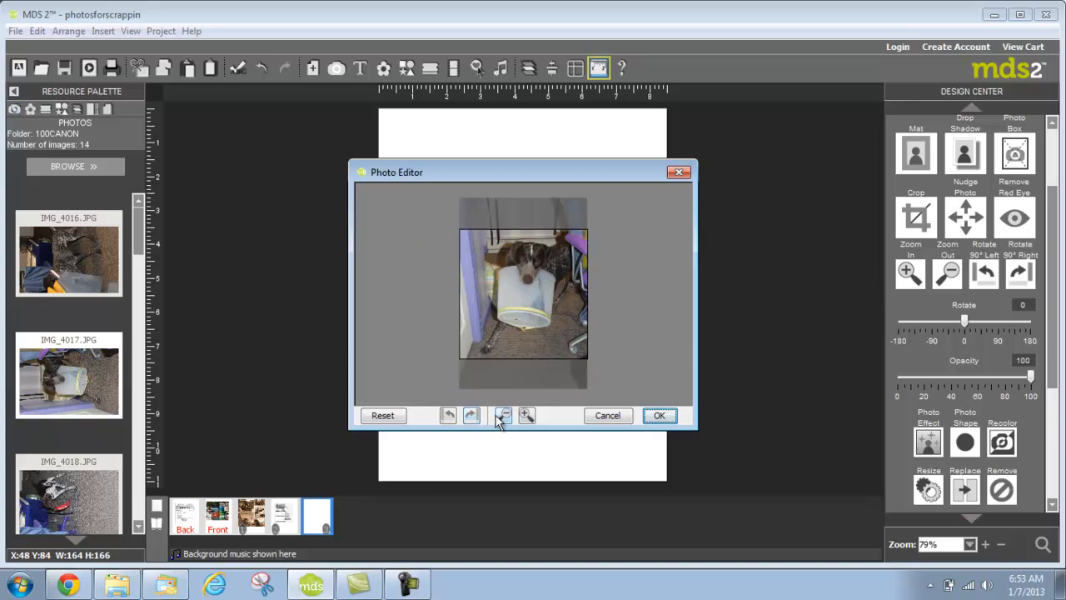
{"action": "left_click", "coordinate": [660, 415]}
- Place IMG_4018.JPG in the upper-right photo box, rotate it 90° clockwise, and move its crop area up around the dog
{"action": "left_click_drag", "start_coordinate": [71, 491], "coordinate": [543, 217]}
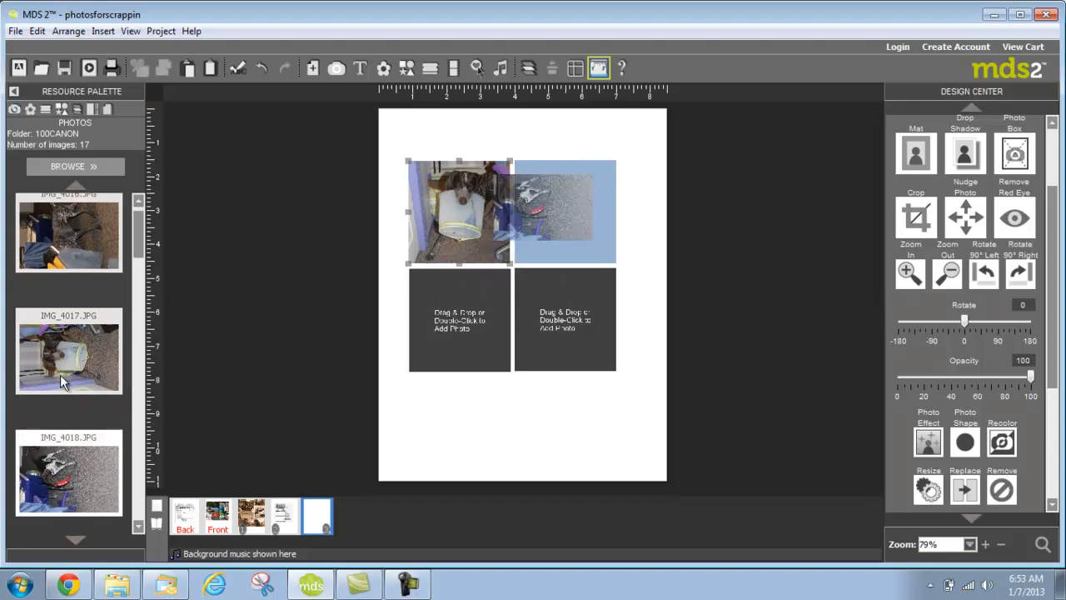
{"action": "left_click_drag", "start_coordinate": [514, 292], "coordinate": [489, 292]}
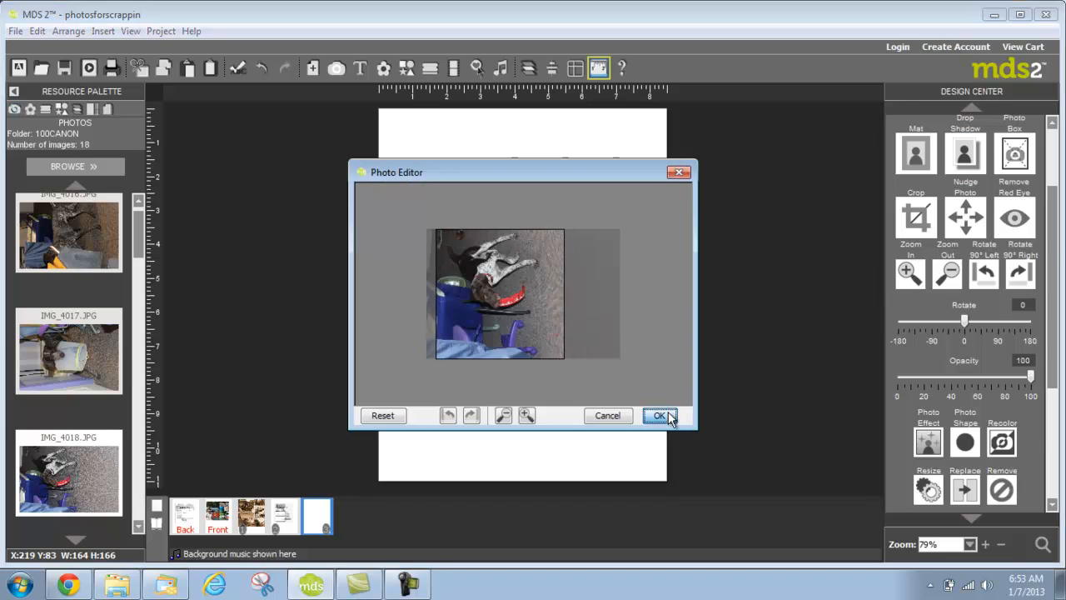
{"action": "left_click", "coordinate": [470, 414]}
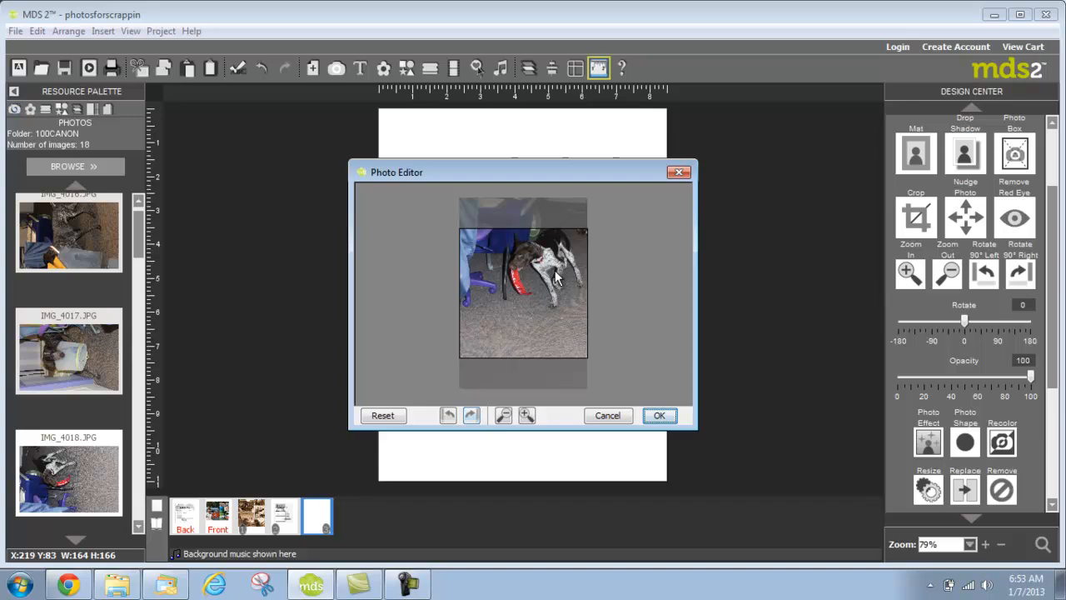
{"action": "left_click", "coordinate": [659, 415]}
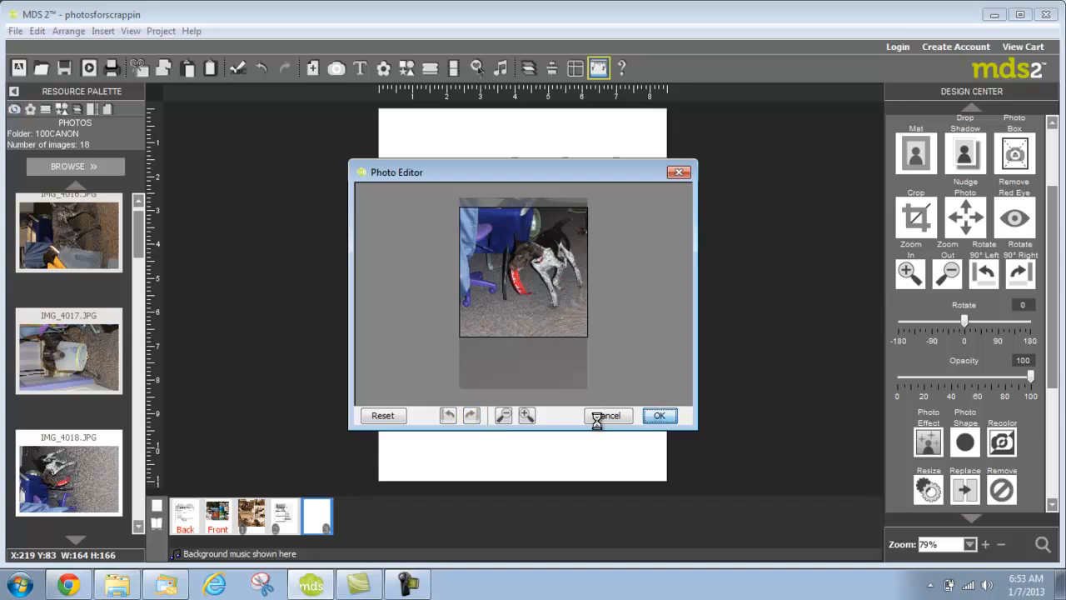
- Place IMG_4020.JPG in the lower-left photo box and rotate it 90° clockwise
{"action": "left_click", "coordinate": [138, 526]}
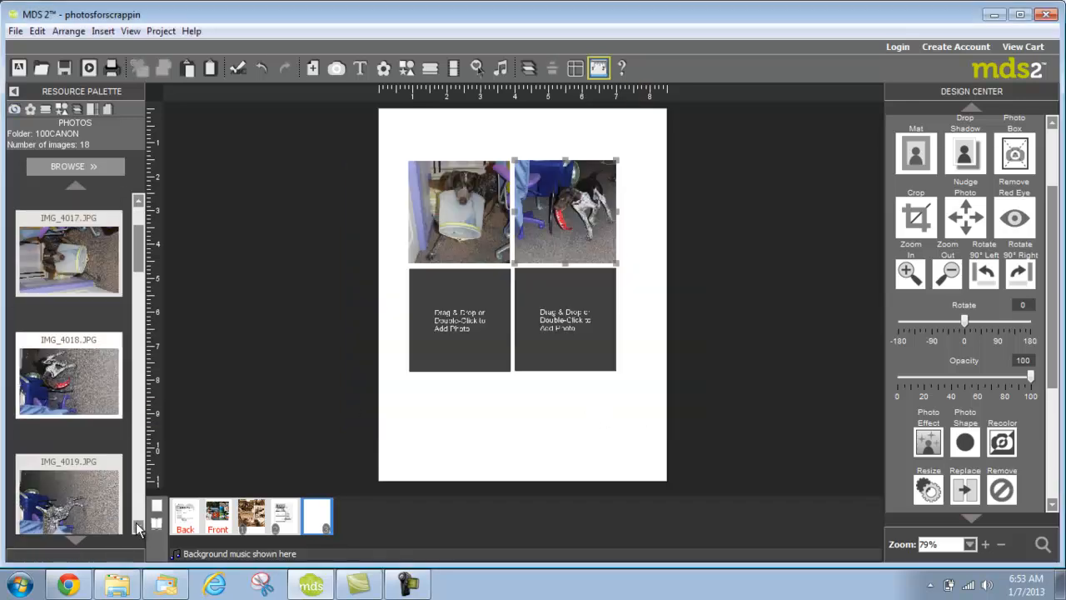
{"action": "left_click", "coordinate": [138, 526]}
{"action": "left_click", "coordinate": [139, 526]}
{"action": "left_click_drag", "start_coordinate": [48, 382], "coordinate": [463, 321]}
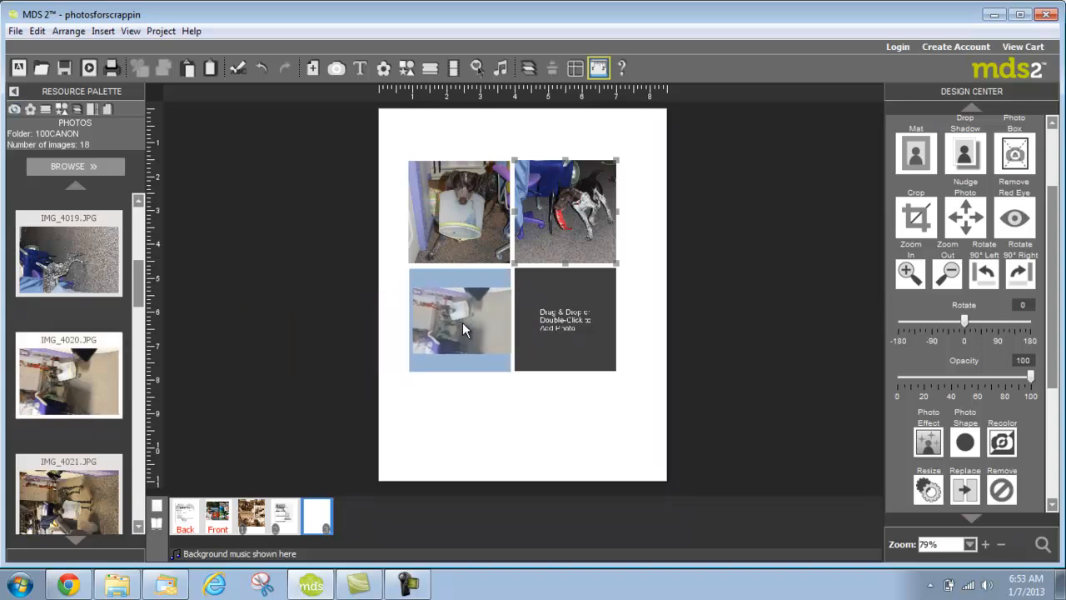
{"action": "double_click", "coordinate": [462, 322]}
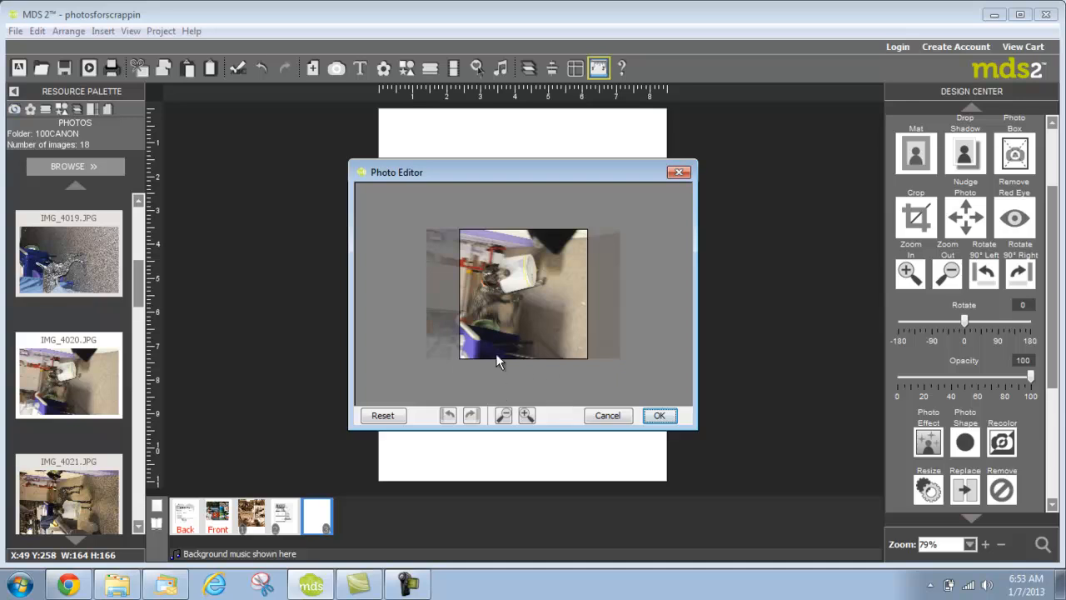
{"action": "left_click", "coordinate": [471, 415]}
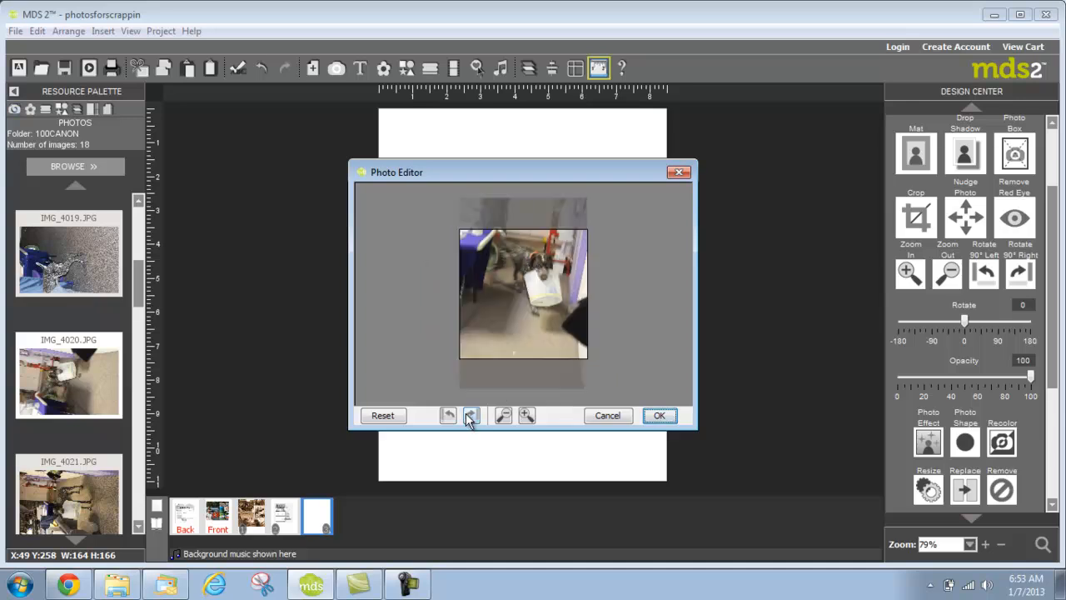
{"action": "left_click", "coordinate": [659, 415]}
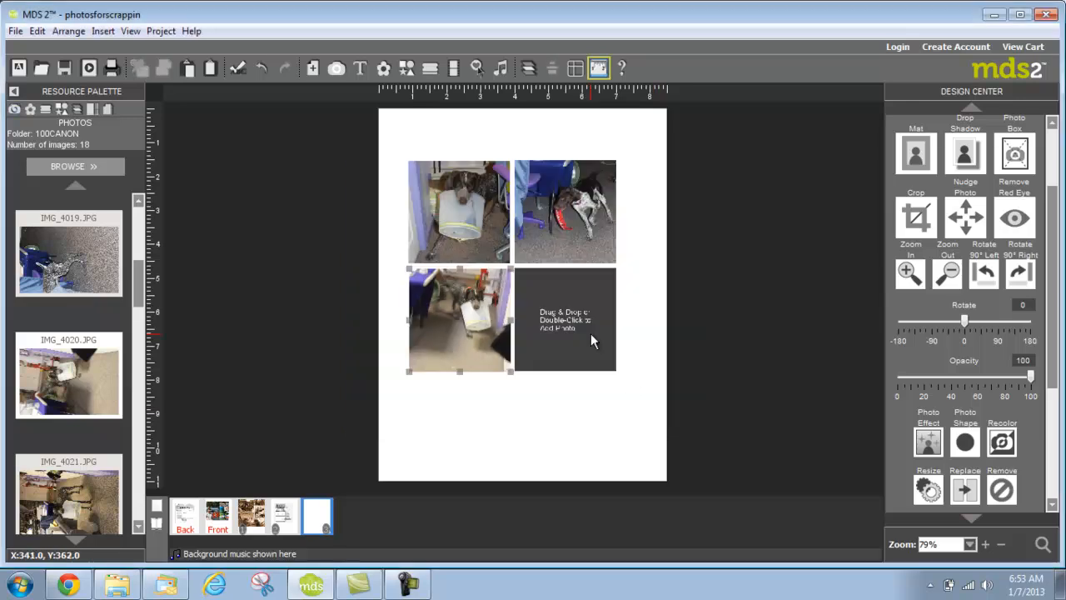
- Fill the lower-right photo box with IMG_4021.JPG, rotated 90° clockwise
{"action": "left_click", "coordinate": [139, 531]}
{"action": "left_click_drag", "start_coordinate": [69, 477], "coordinate": [568, 316]}
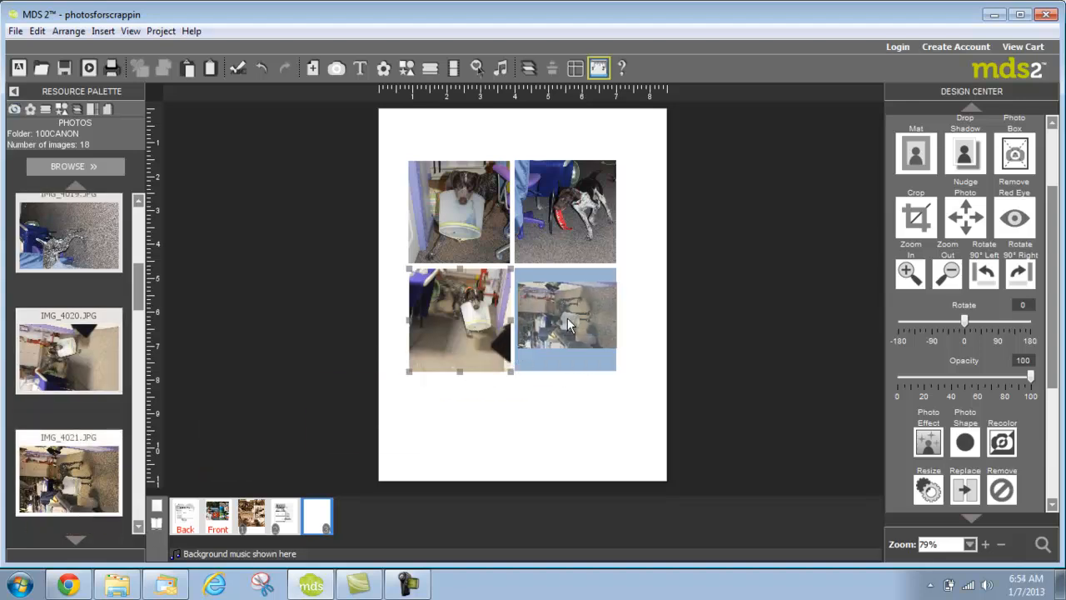
{"action": "double_click", "coordinate": [567, 317]}
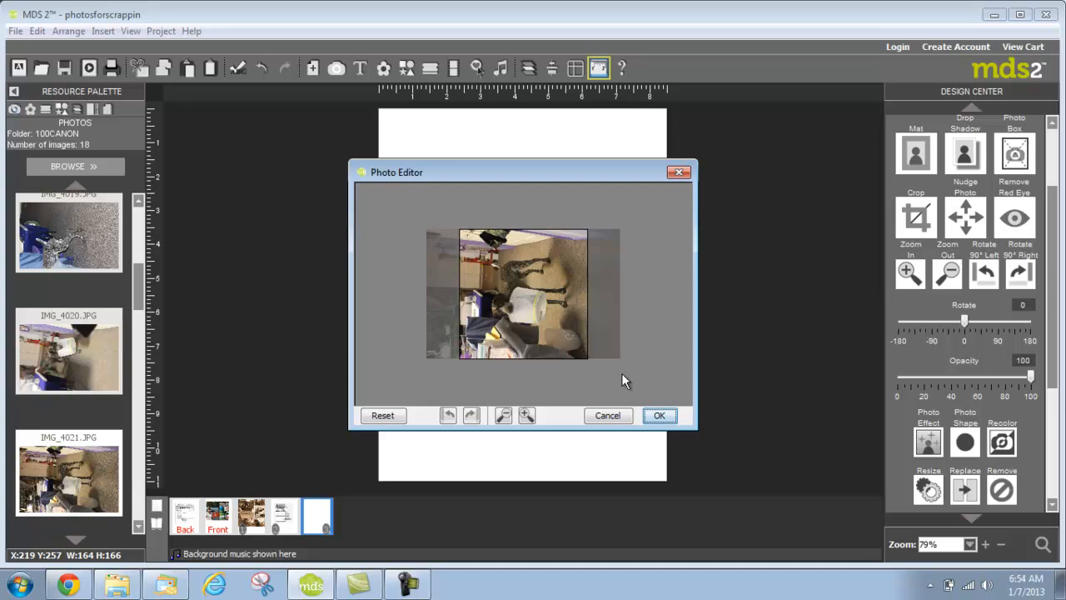
{"action": "left_click", "coordinate": [470, 416]}
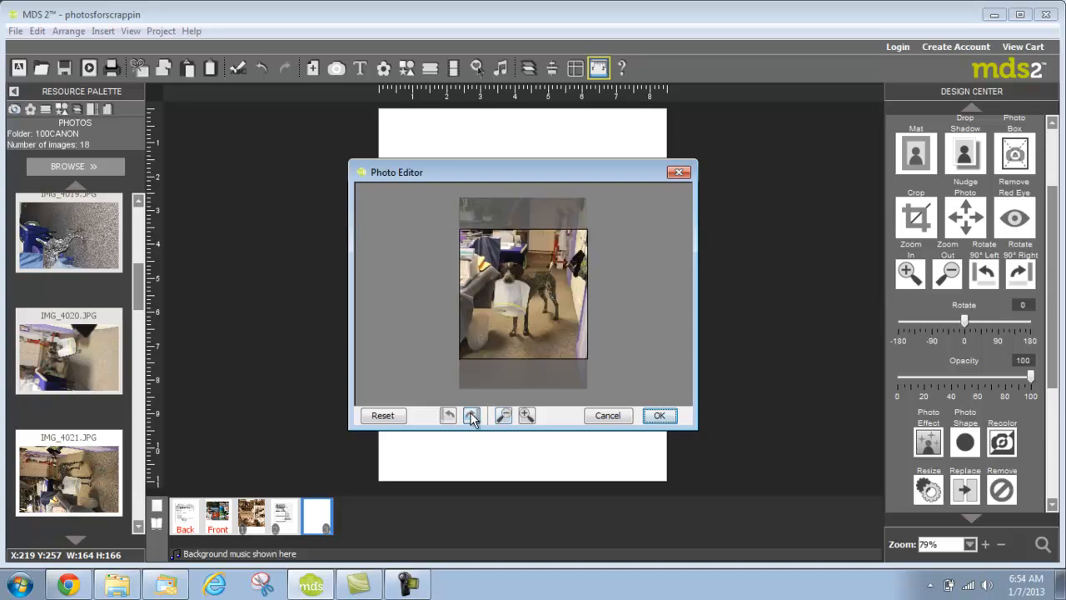
{"action": "left_click", "coordinate": [660, 415]}
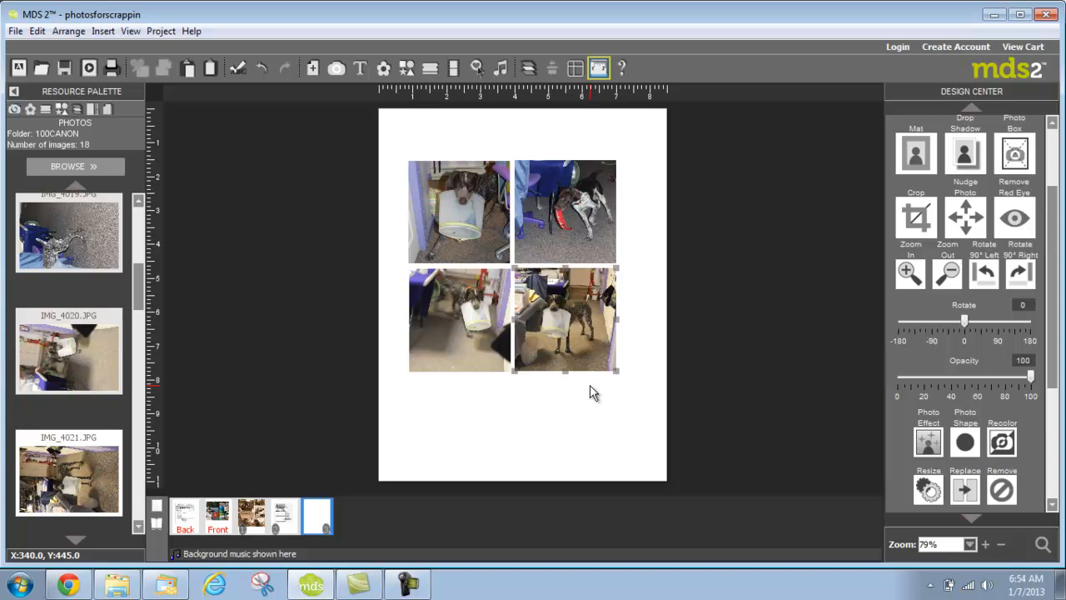
- Apply the Black & White photo effect to the upper-left photo
{"action": "left_click", "coordinate": [440, 191]}
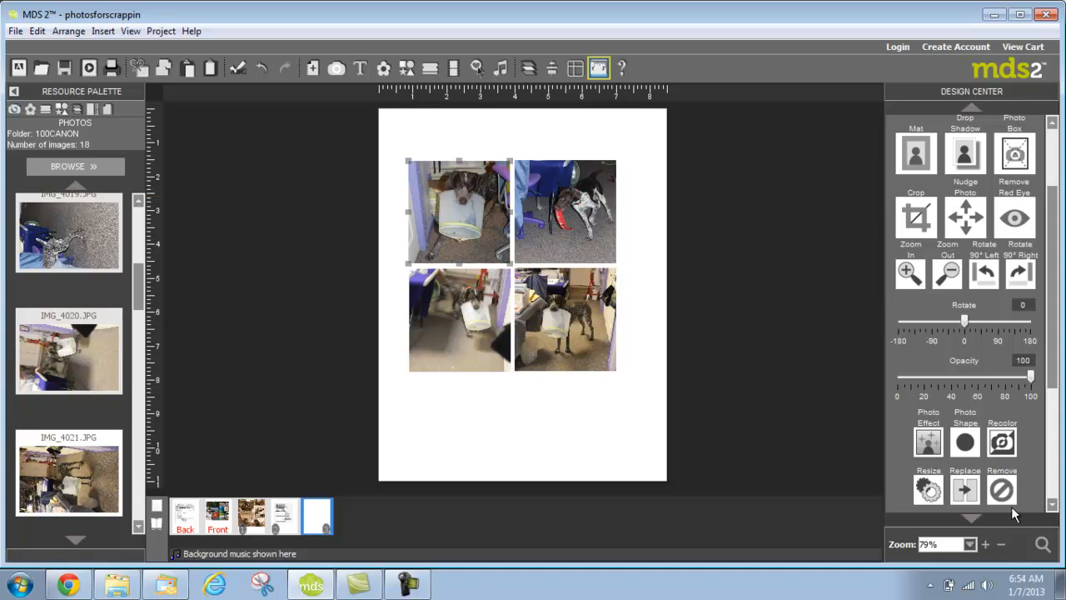
{"action": "left_click", "coordinate": [928, 442]}
{"action": "left_click", "coordinate": [340, 222]}
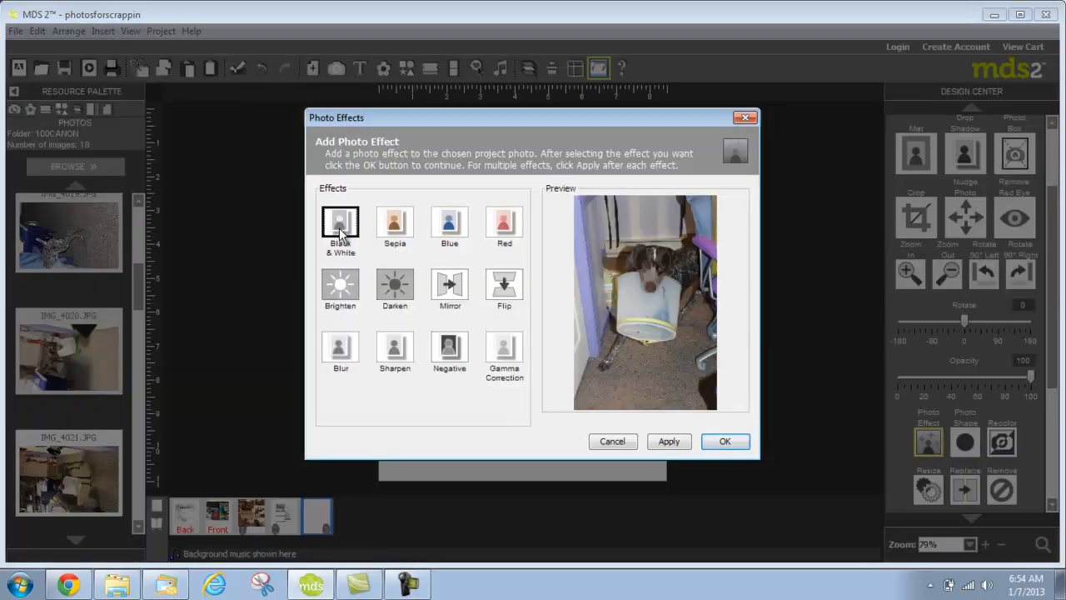
{"action": "left_click", "coordinate": [735, 442]}
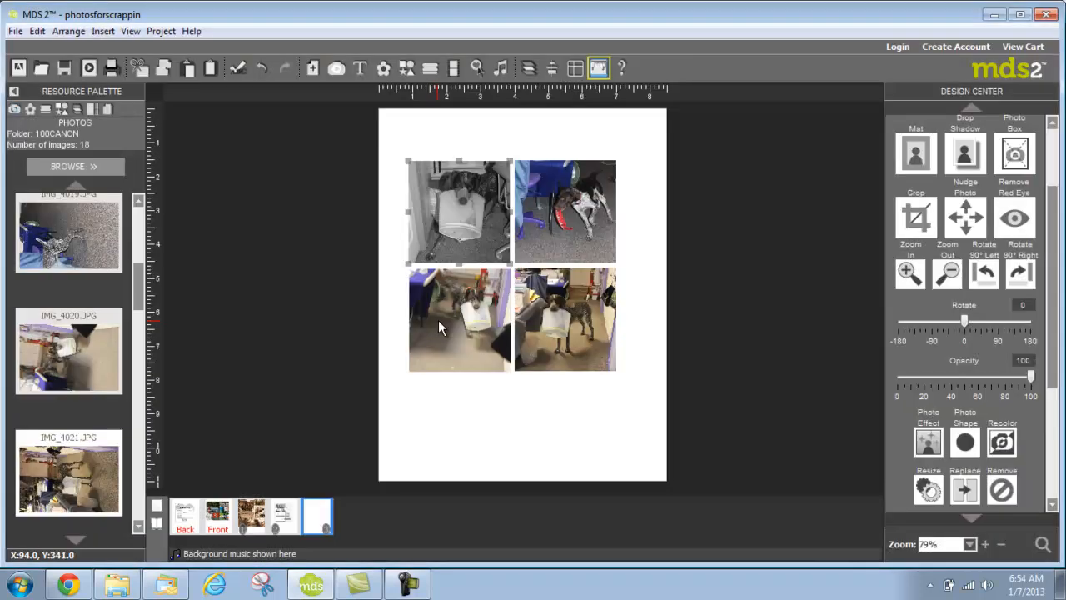
- Preview the Negative, Sharpen and Blur effects on the lower-left photo, and apply Gamma Correction to it
{"action": "left_click", "coordinate": [438, 320]}
{"action": "left_click", "coordinate": [928, 442]}
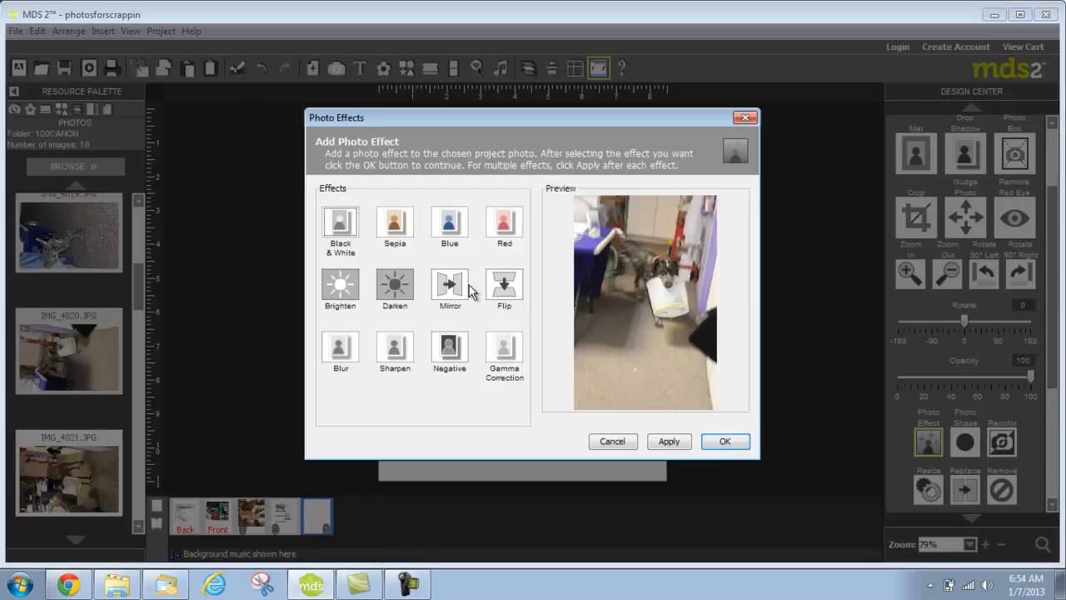
{"action": "left_click", "coordinate": [448, 337]}
{"action": "left_click", "coordinate": [409, 343]}
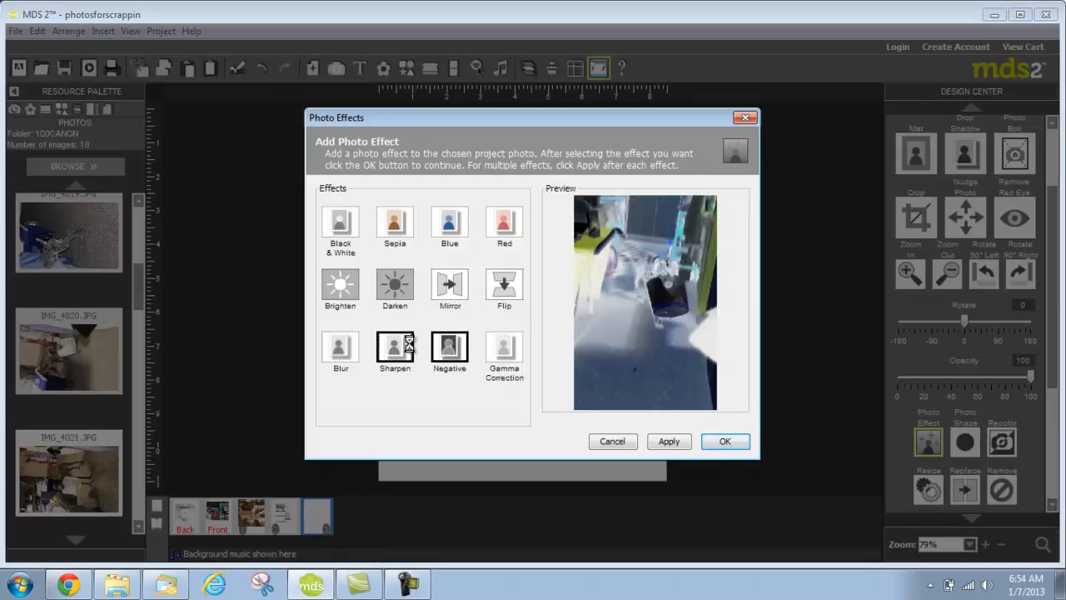
{"action": "left_click", "coordinate": [342, 350]}
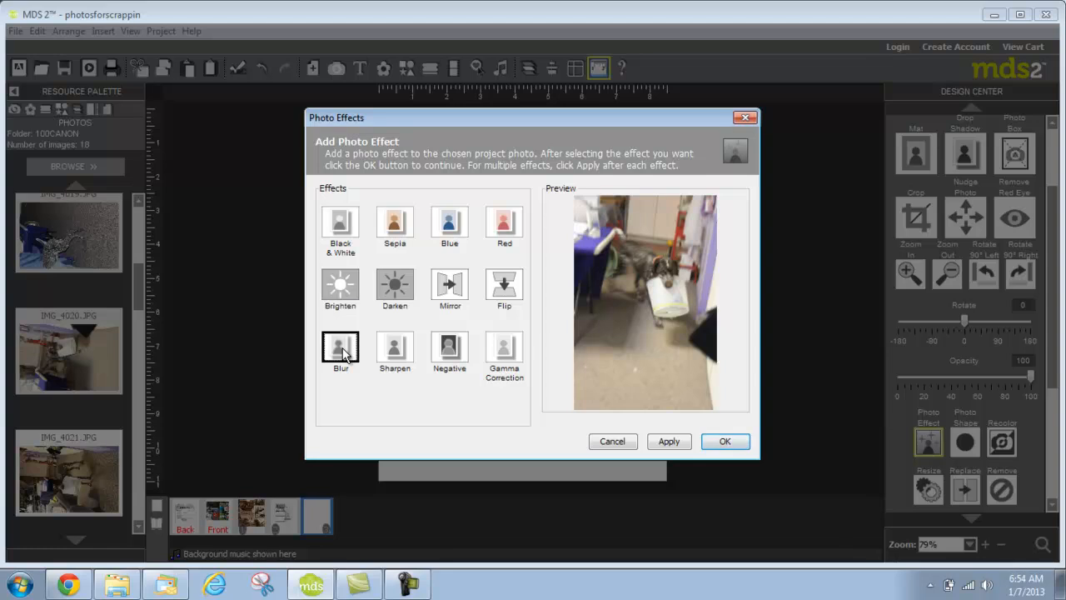
{"action": "left_click", "coordinate": [509, 349]}
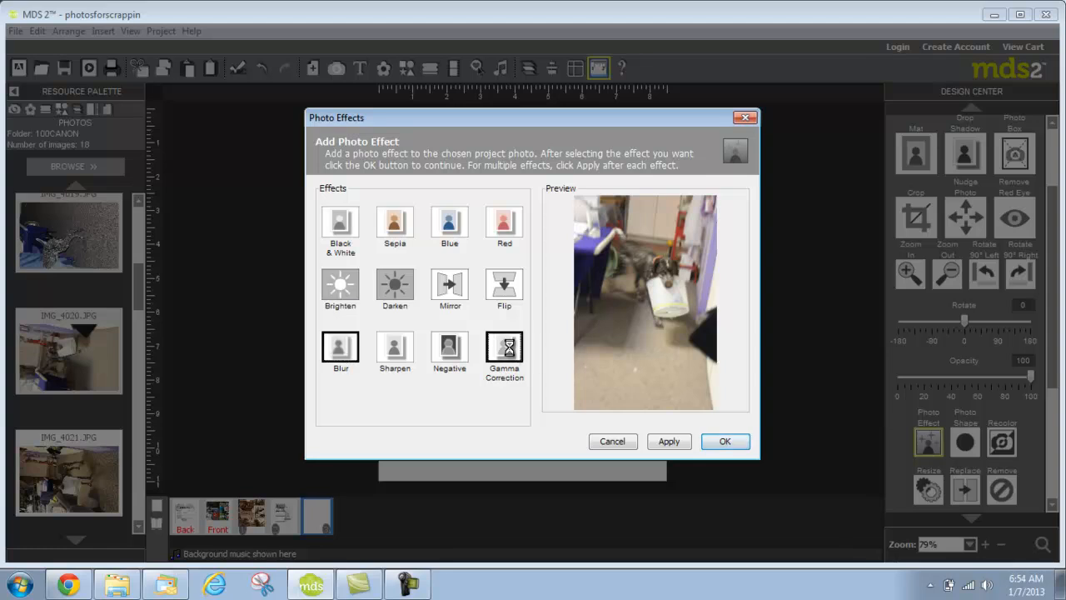
{"action": "left_click", "coordinate": [729, 442]}
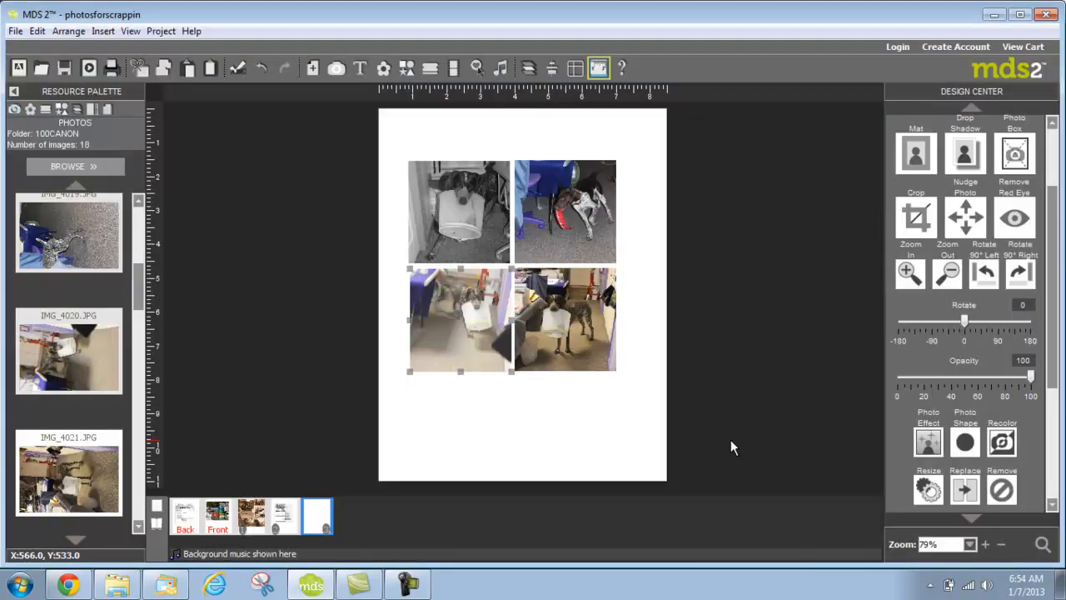